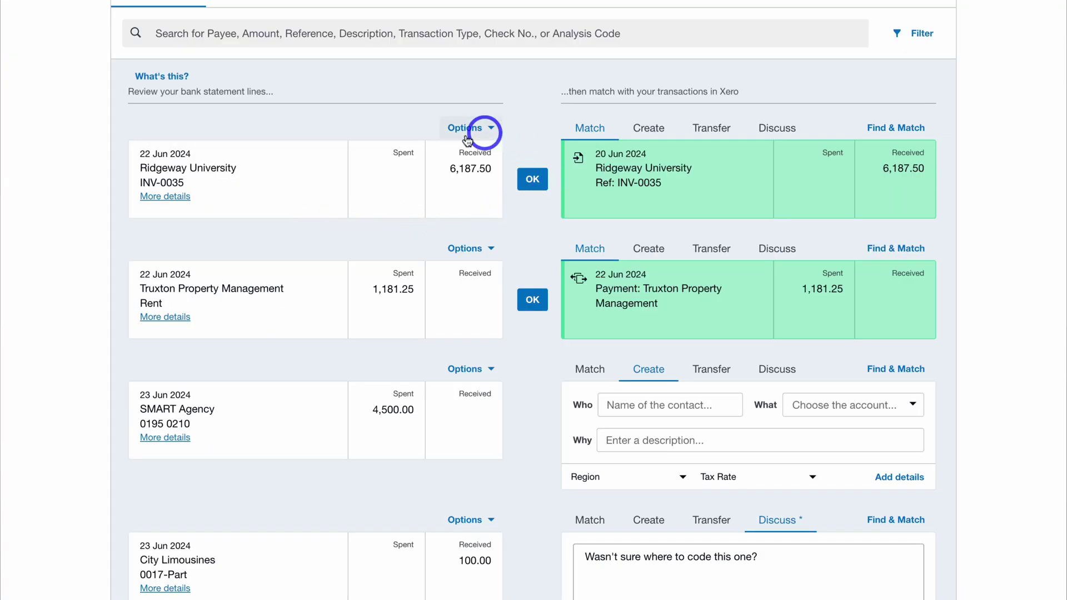
# - Reconcile the Ridgeway University statement line for INV-0035 with its suggested matching transaction
pyautogui.click(533, 181)
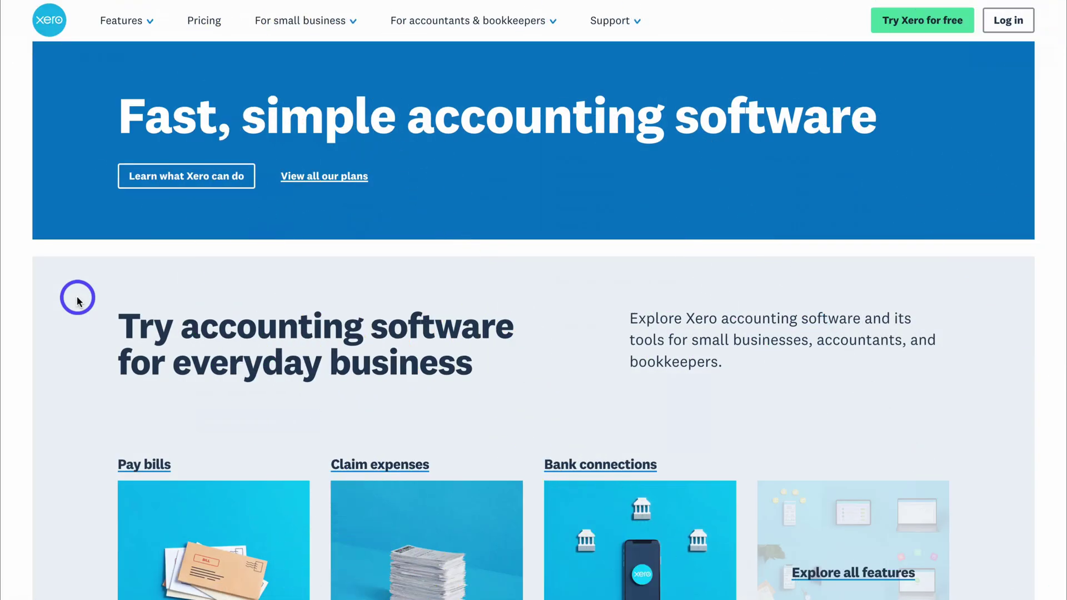
# - Review Xero's pricing page, comparing the features of the Starter, Standard and Premium plans
pyautogui.click(208, 25)
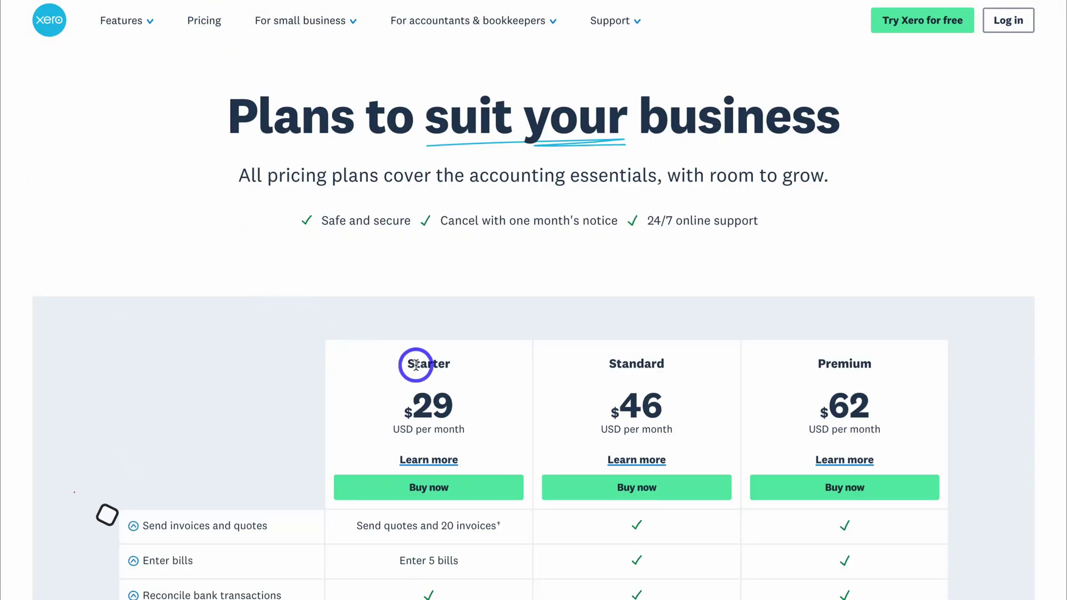
pyautogui.scroll(-2, 418, 364)
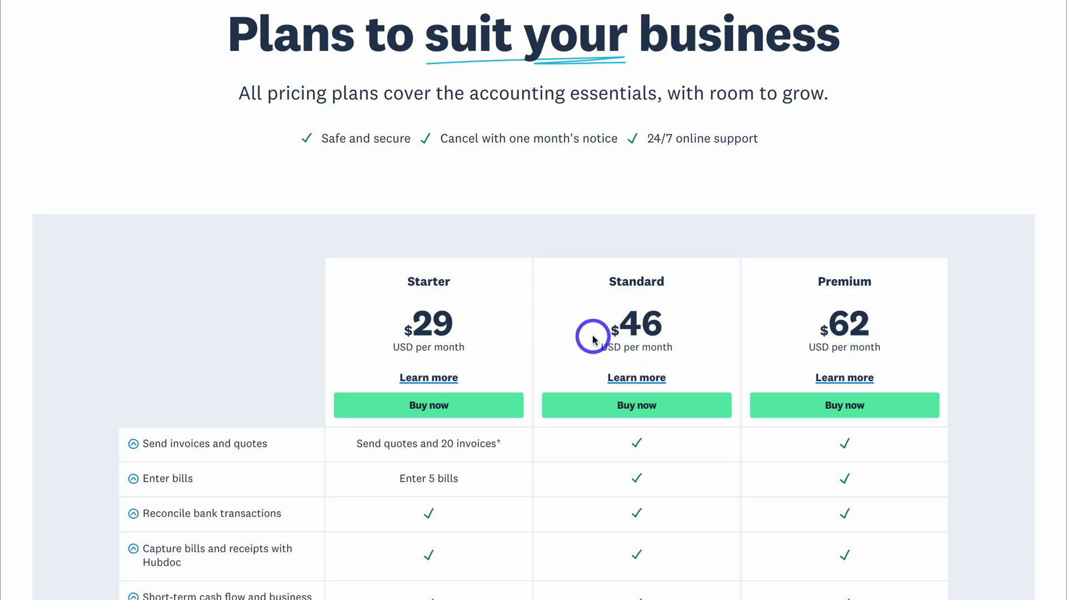
pyautogui.scroll(-3, 593, 317)
pyautogui.scroll(-2, 593, 303)
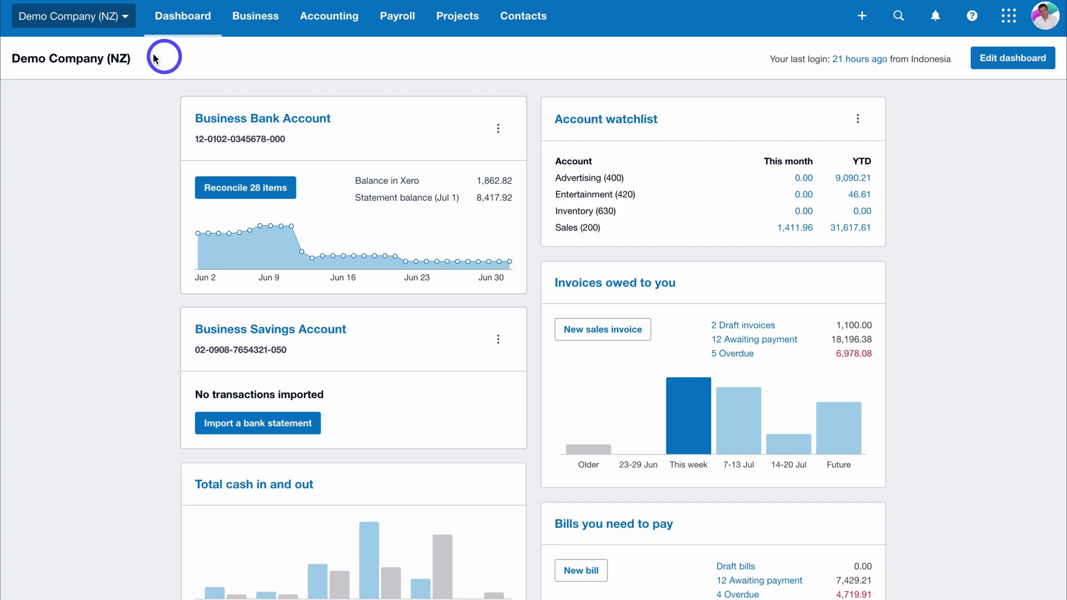
# - Open the organisation details of Demo Company (NZ) from the organisation settings
pyautogui.click(120, 22)
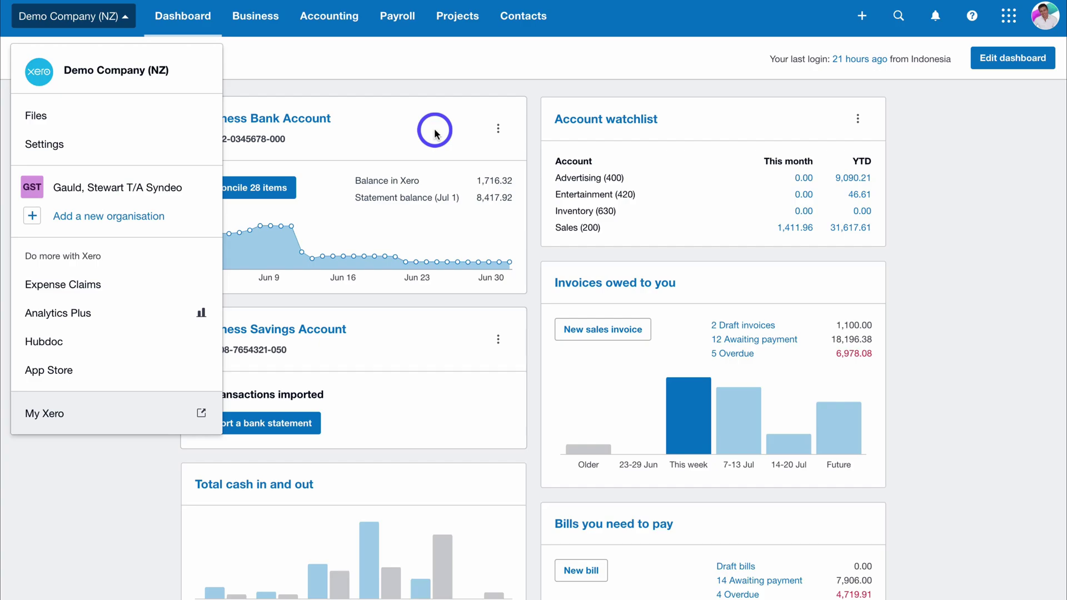
pyautogui.click(156, 147)
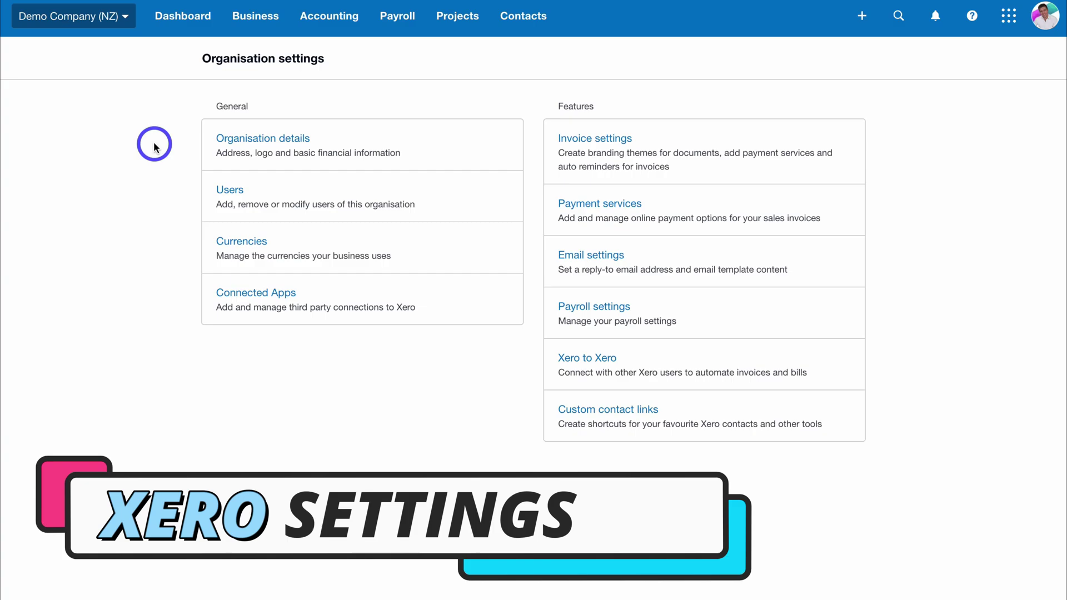
pyautogui.click(383, 139)
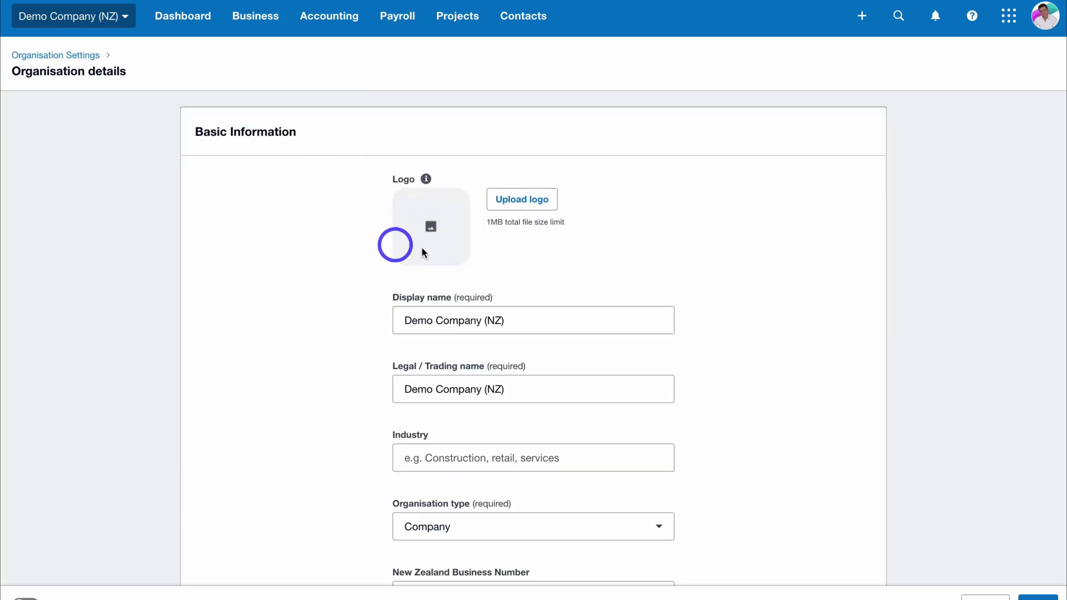
# - Review the organisation's basic and contact information and save the organisation details
pyautogui.scroll(-10, 657, 250)
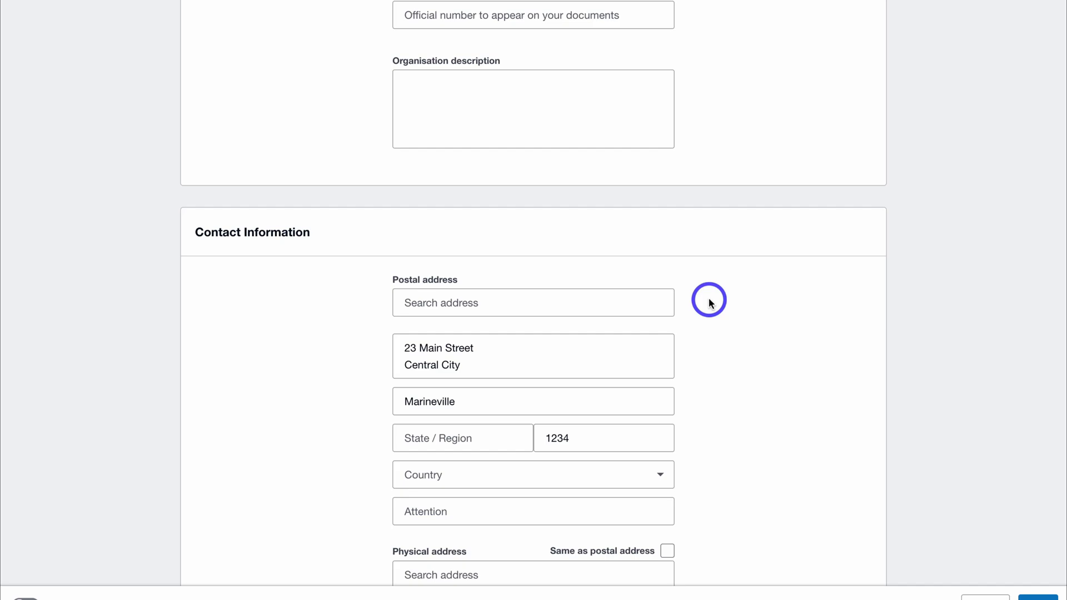
pyautogui.scroll(-9, 709, 302)
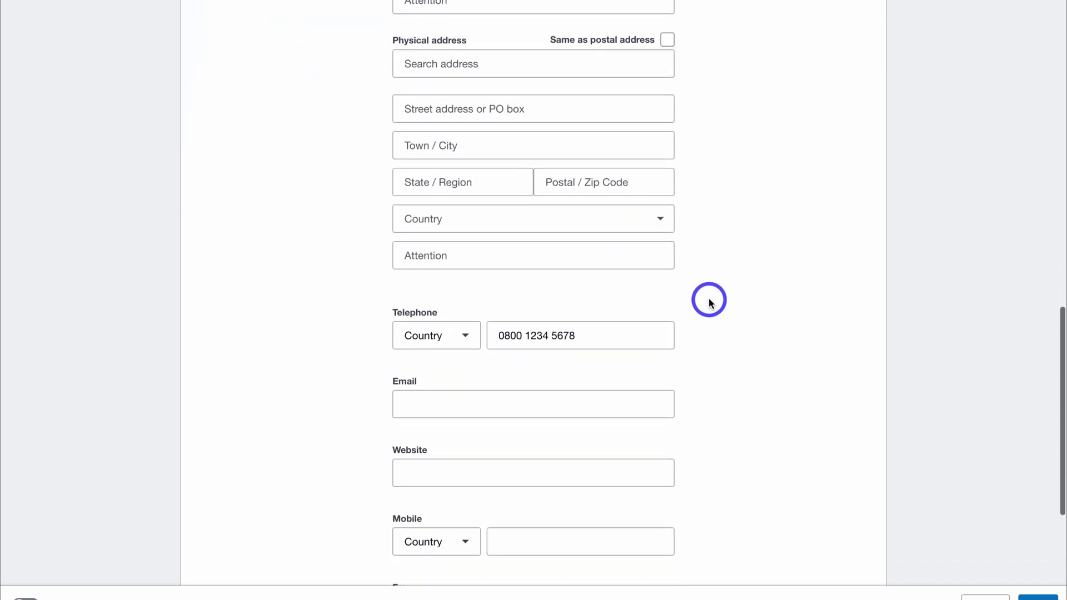
pyautogui.scroll(-6, 709, 301)
pyautogui.scroll(18, 707, 274)
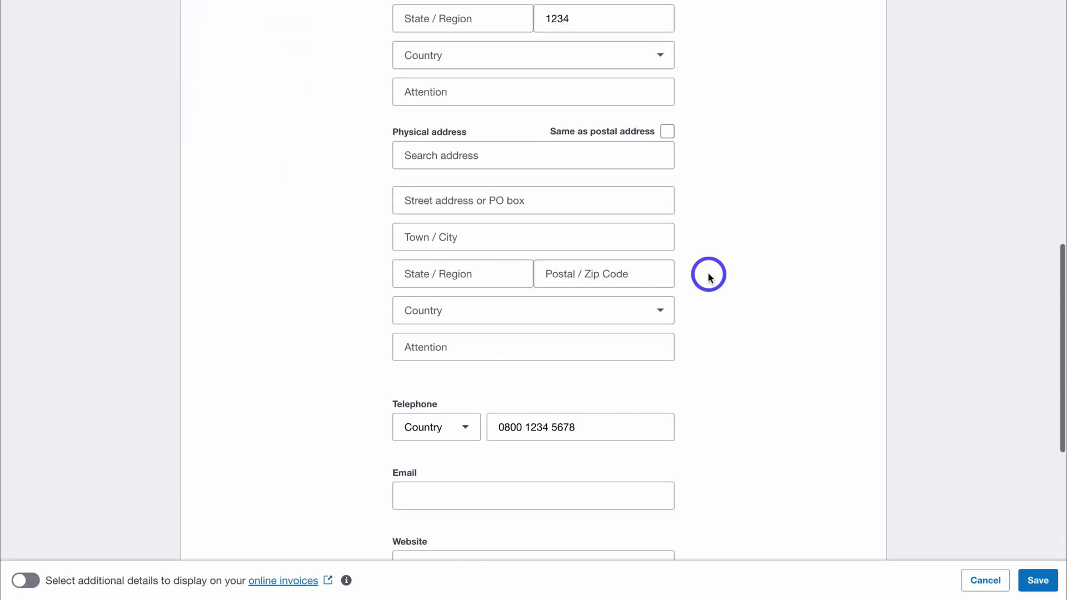
pyautogui.scroll(1, 889, 411)
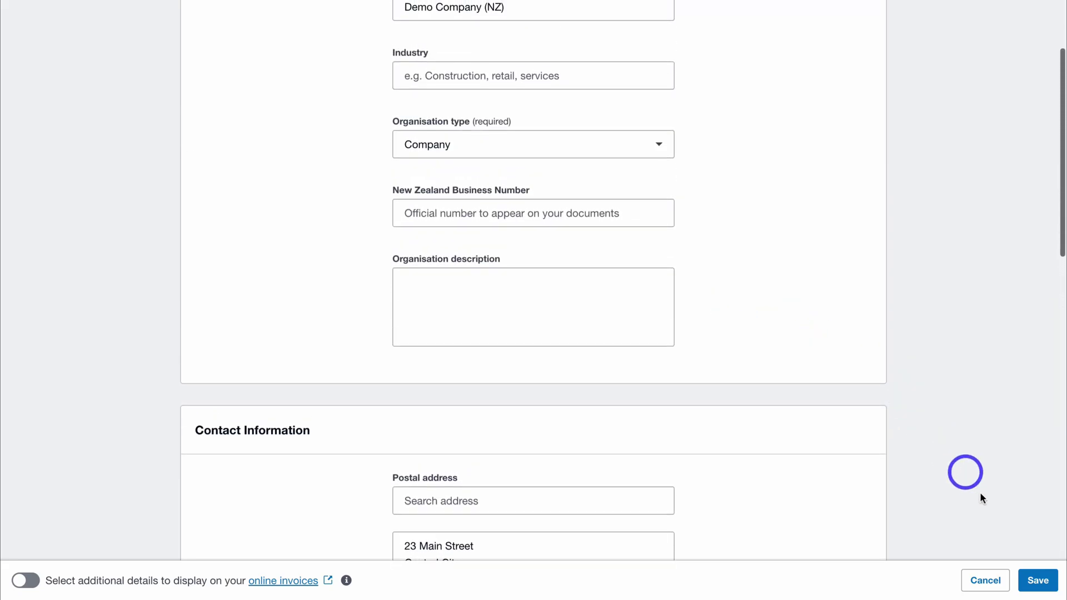
pyautogui.click(1037, 581)
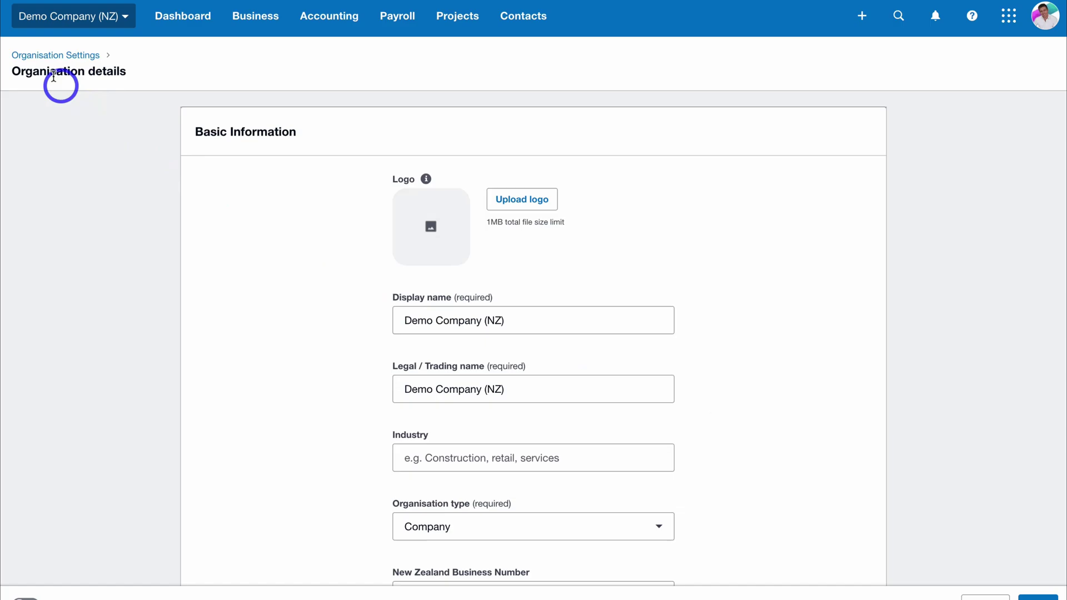
# - View the organisation's connected apps and the popular apps suggested in the app search
pyautogui.click(46, 56)
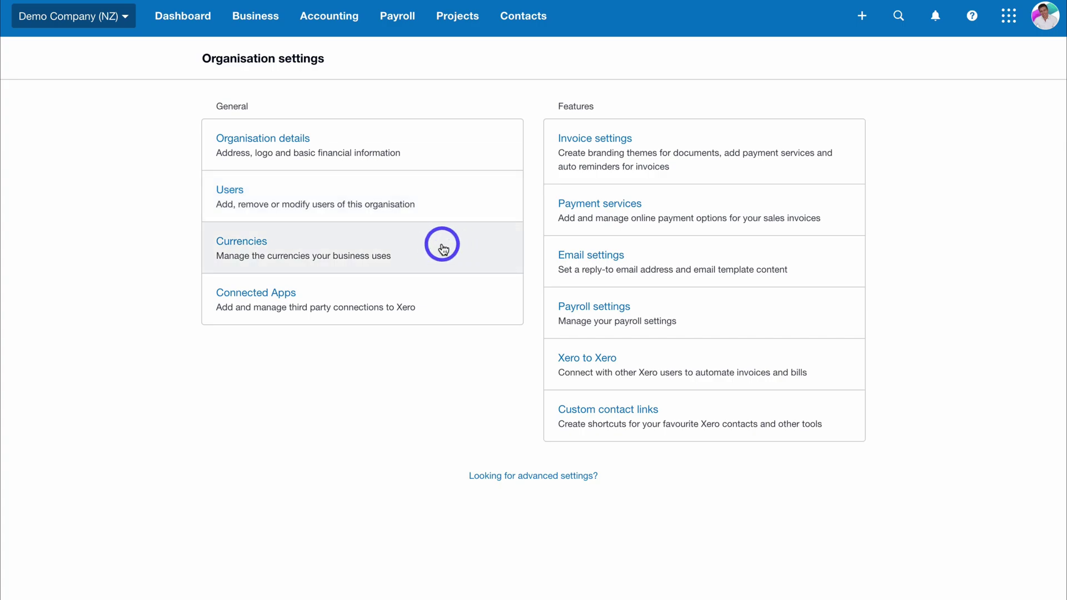
pyautogui.click(448, 302)
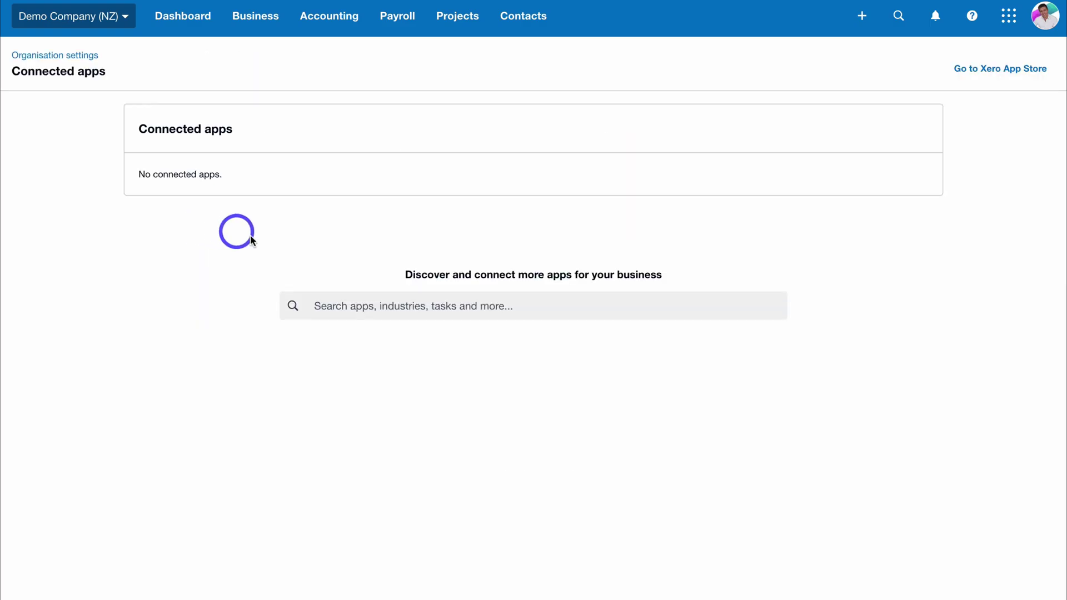
pyautogui.click(343, 303)
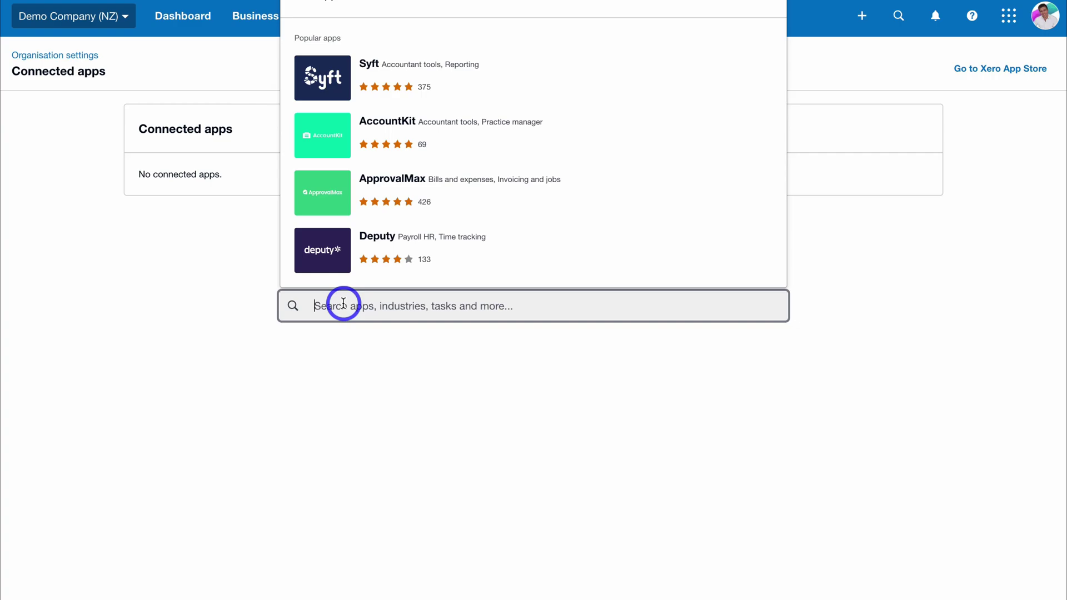
pyautogui.click(225, 220)
# - Open the Standard branding theme in the invoice settings for editing
pyautogui.click(78, 55)
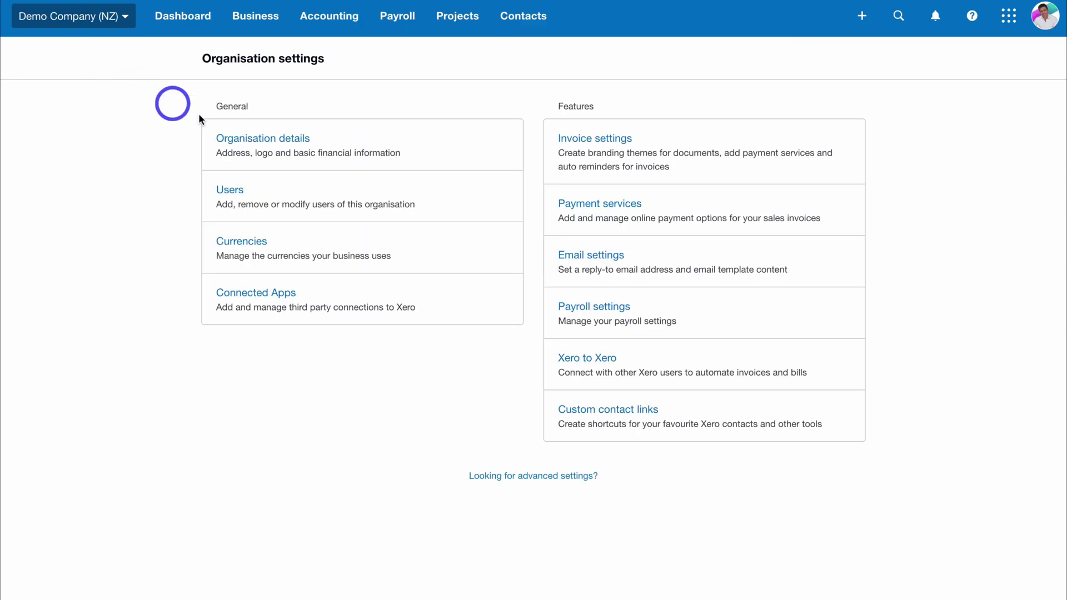
pyautogui.click(583, 143)
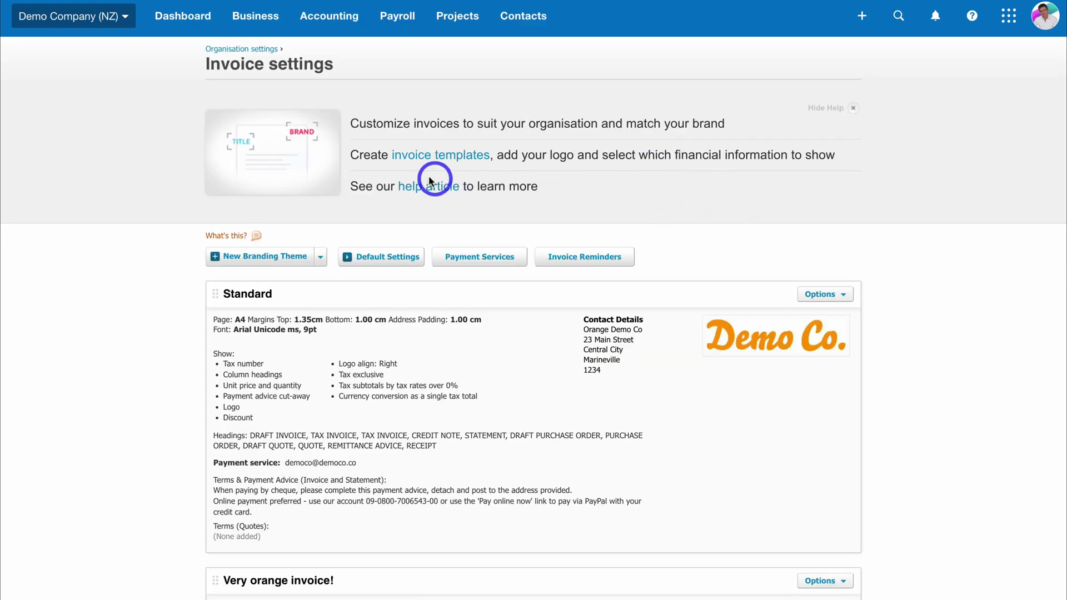
pyautogui.scroll(-4, 905, 234)
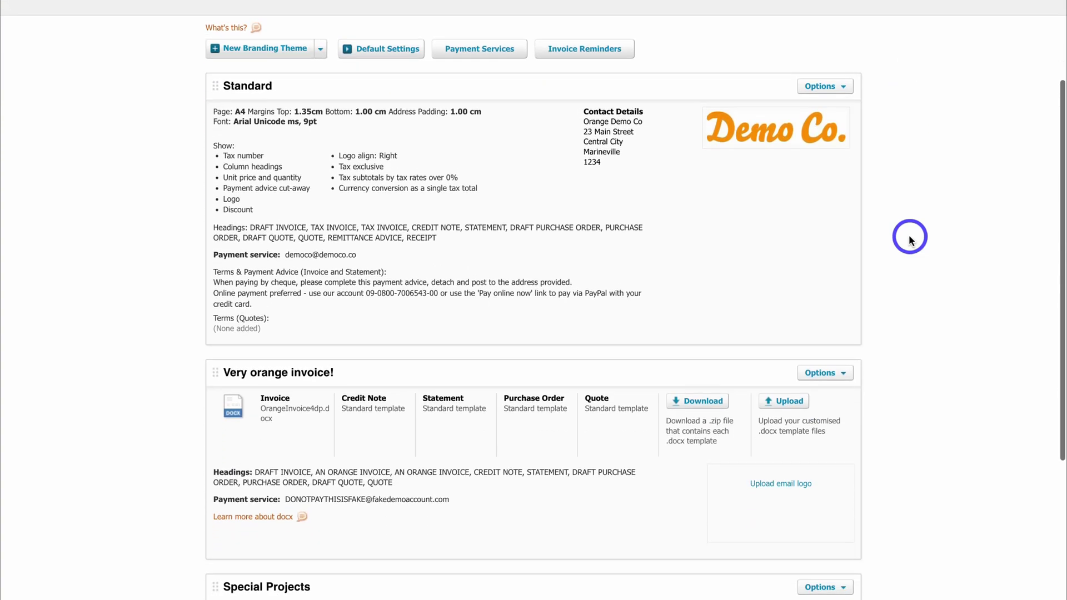
pyautogui.scroll(-1, 908, 237)
pyautogui.click(819, 34)
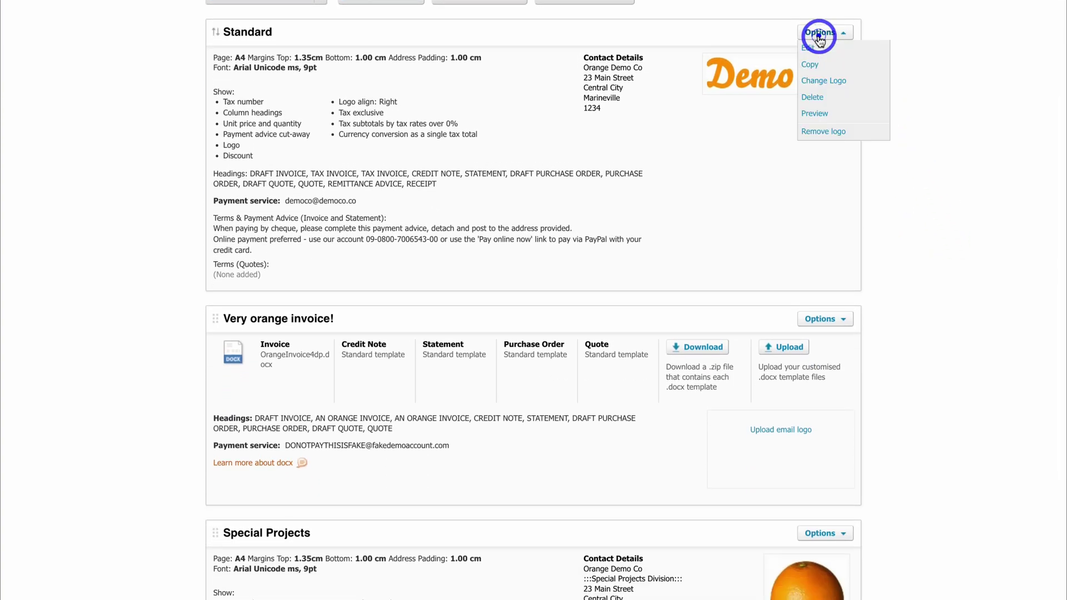
pyautogui.click(828, 48)
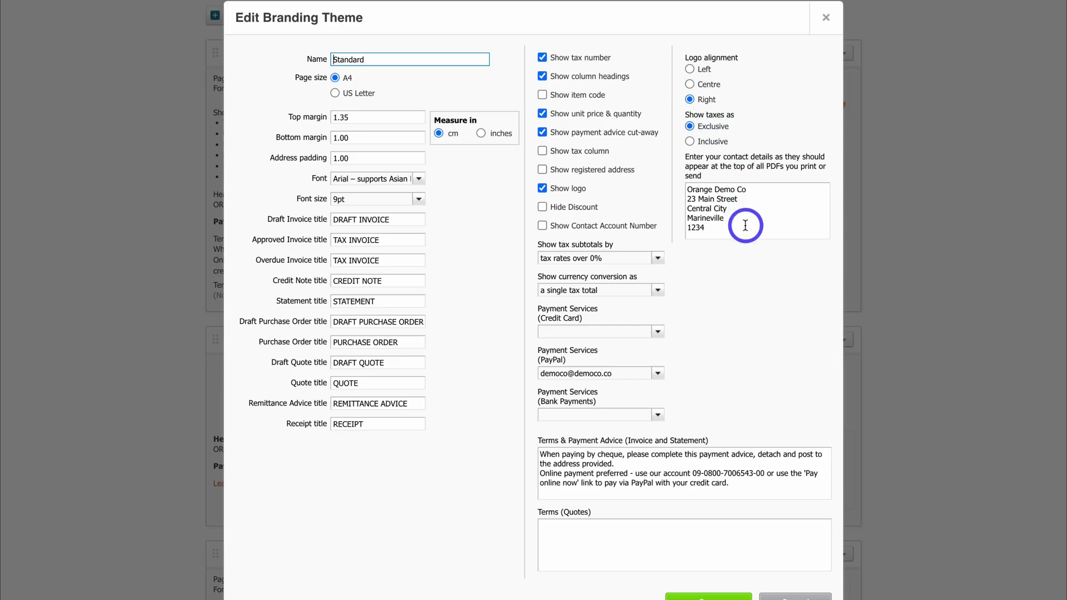
# - Review the contact details and payment terms in the Standard branding theme and save the theme
pyautogui.moveTo(745, 226); pyautogui.dragTo(682, 194)
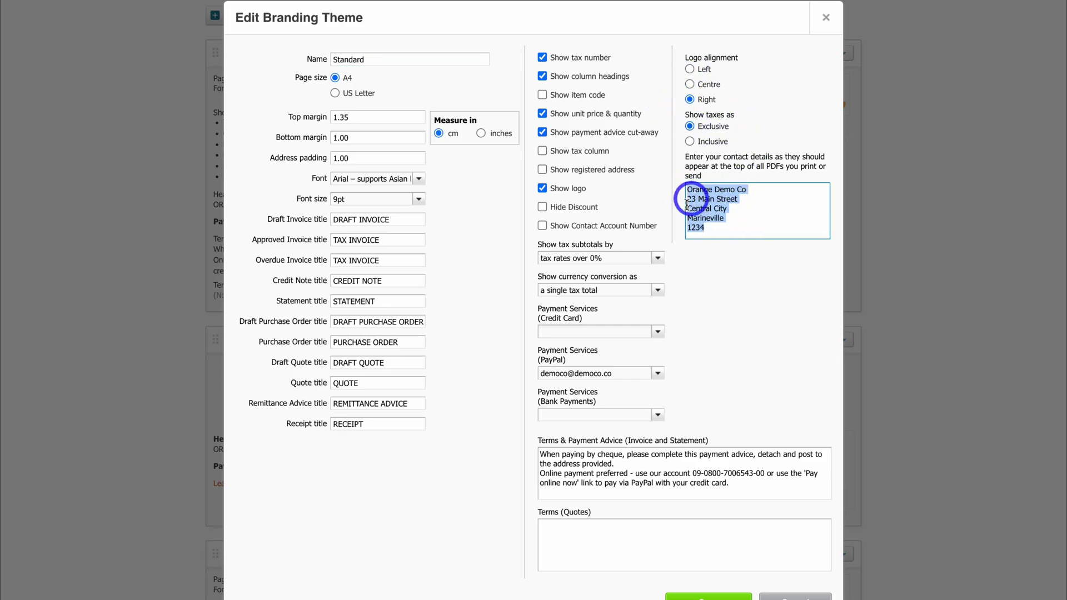
pyautogui.click(731, 187)
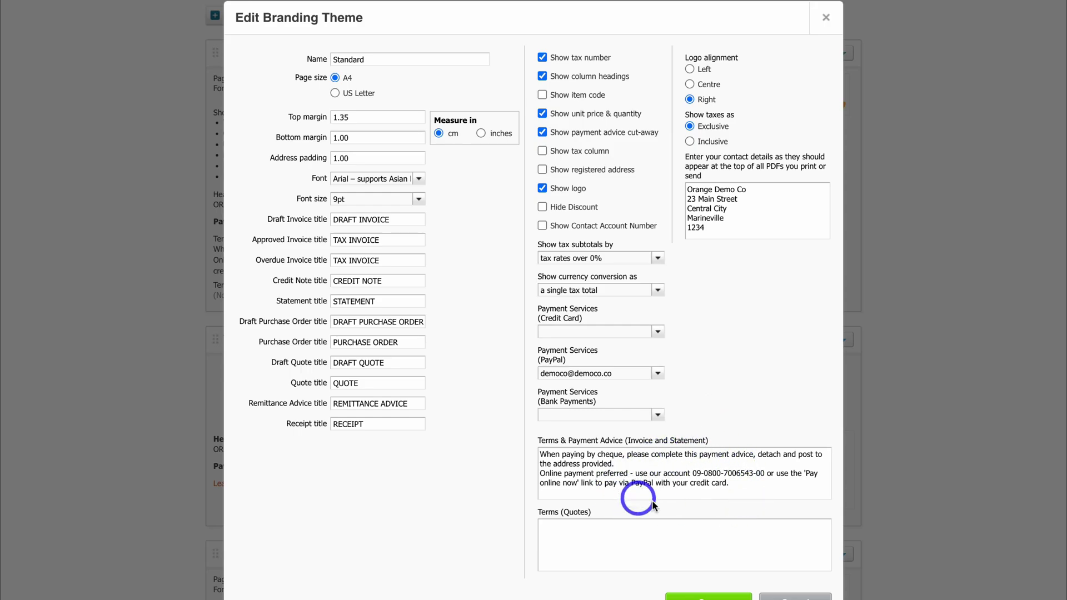
pyautogui.scroll(-1, 747, 494)
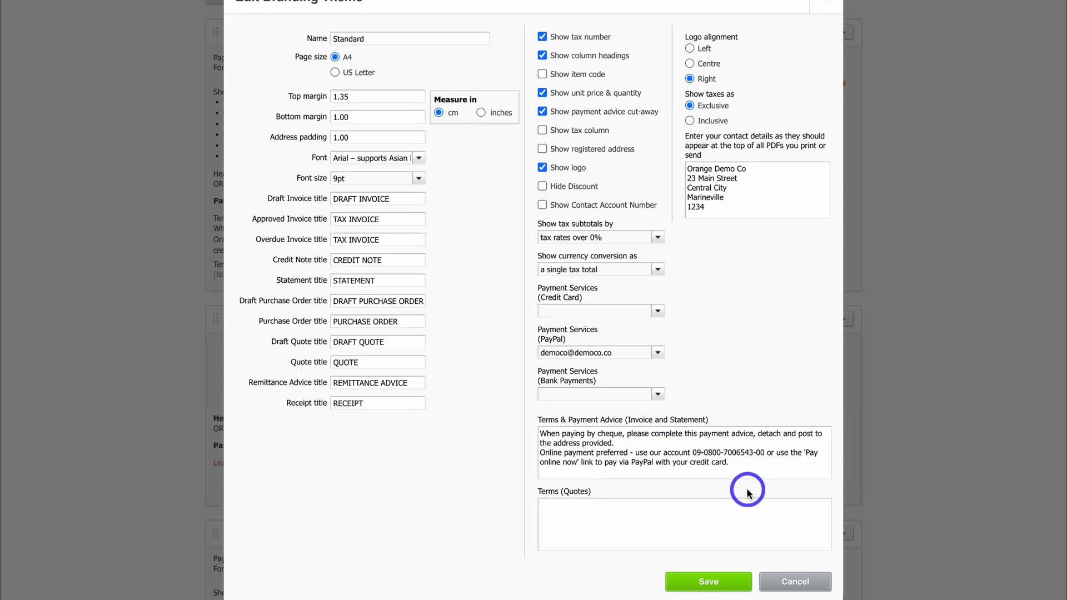
pyautogui.click(717, 591)
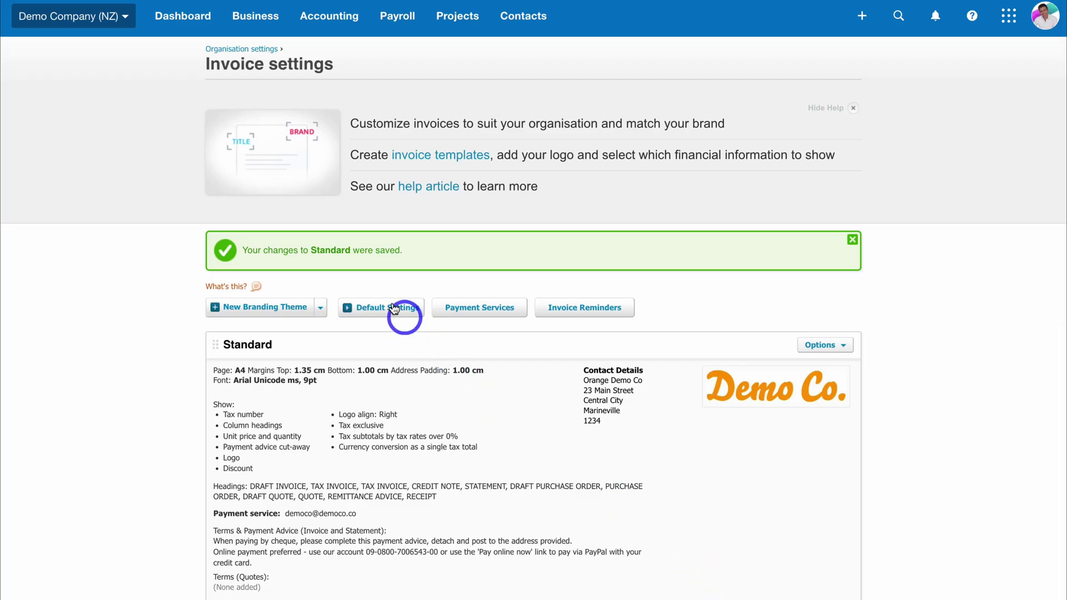
# - Examine the options for adding a new payment service, such as cards, Direct Debit and PayPal, and return to the organisation settings
pyautogui.click(231, 50)
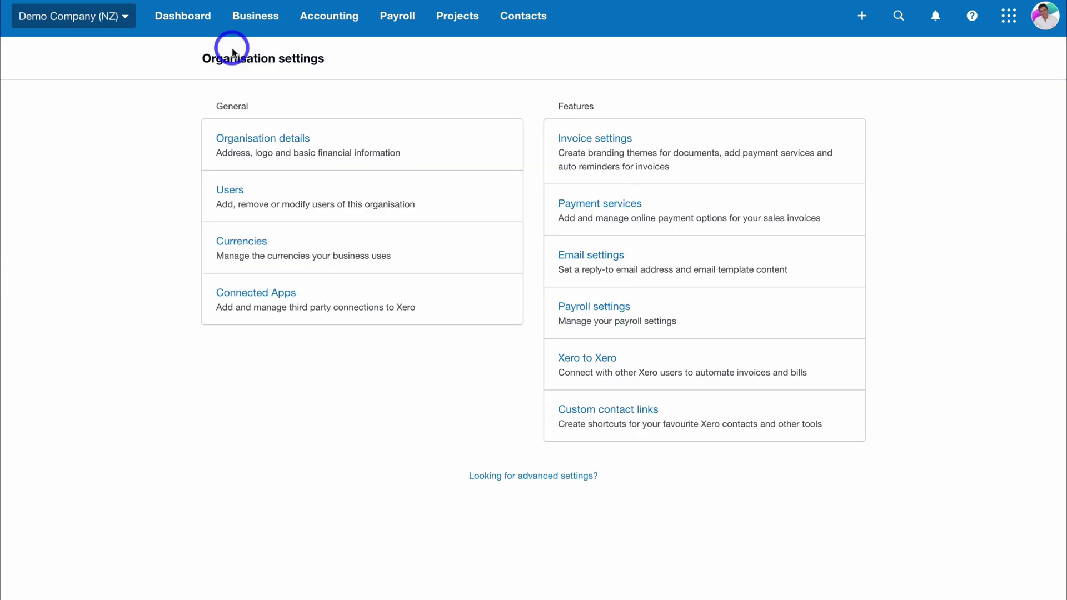
pyautogui.click(686, 206)
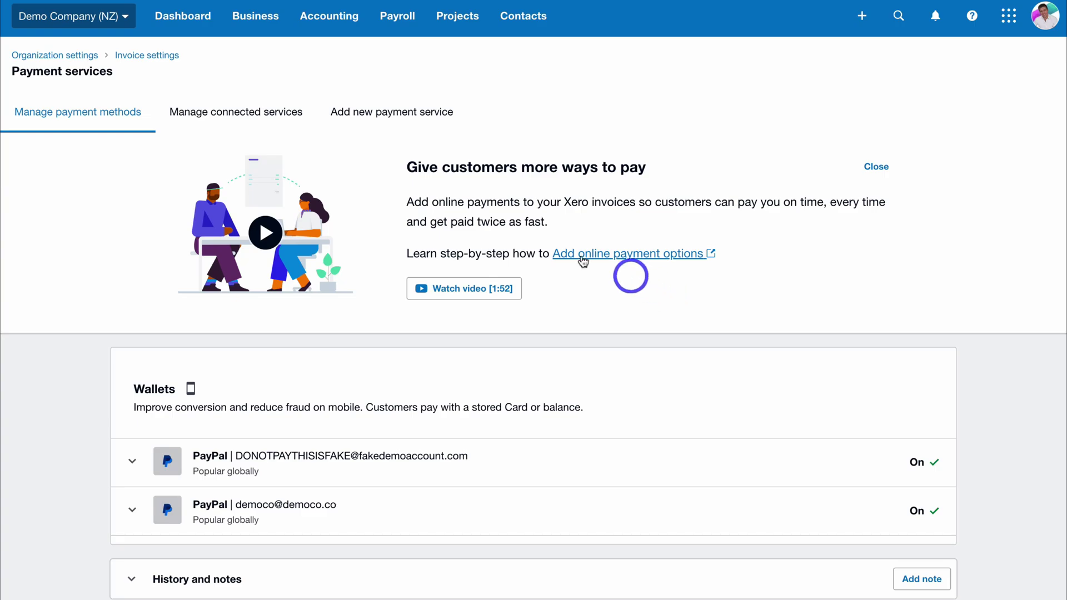
pyautogui.click(412, 116)
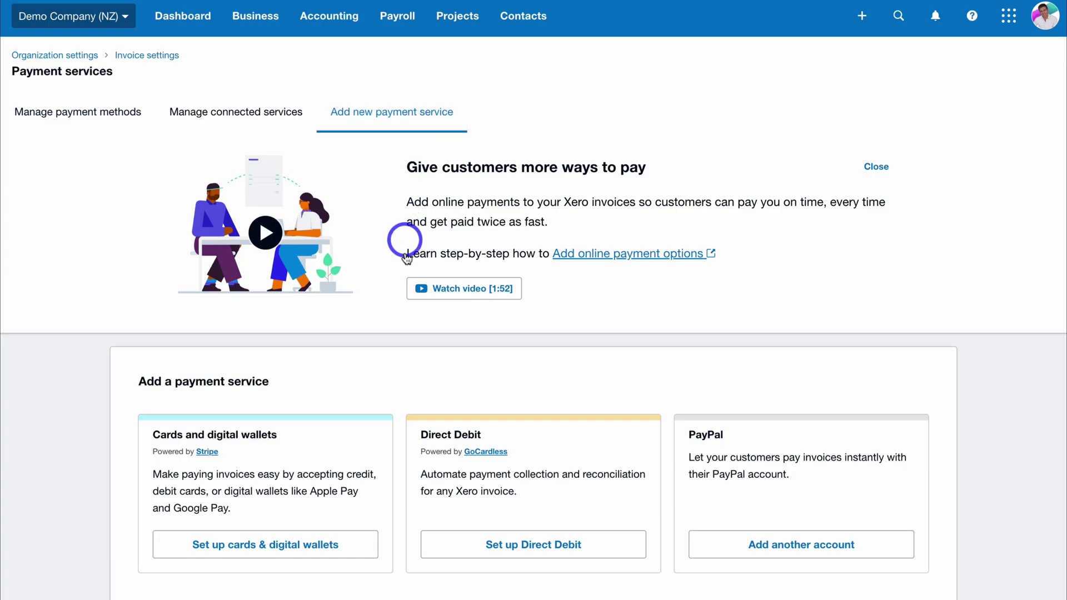
pyautogui.scroll(-2, 404, 244)
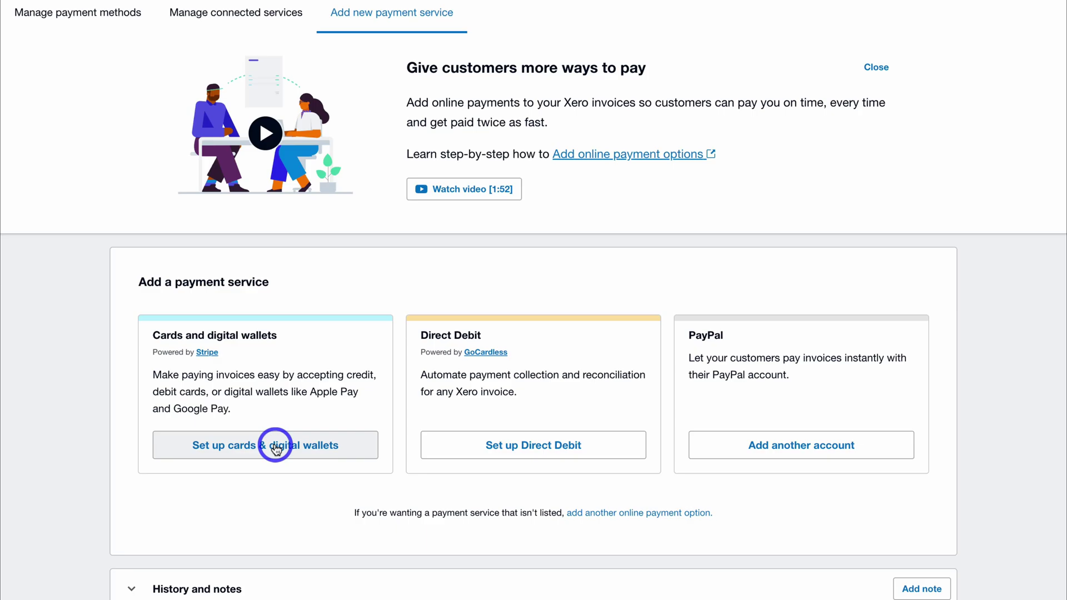
pyautogui.scroll(2, 275, 447)
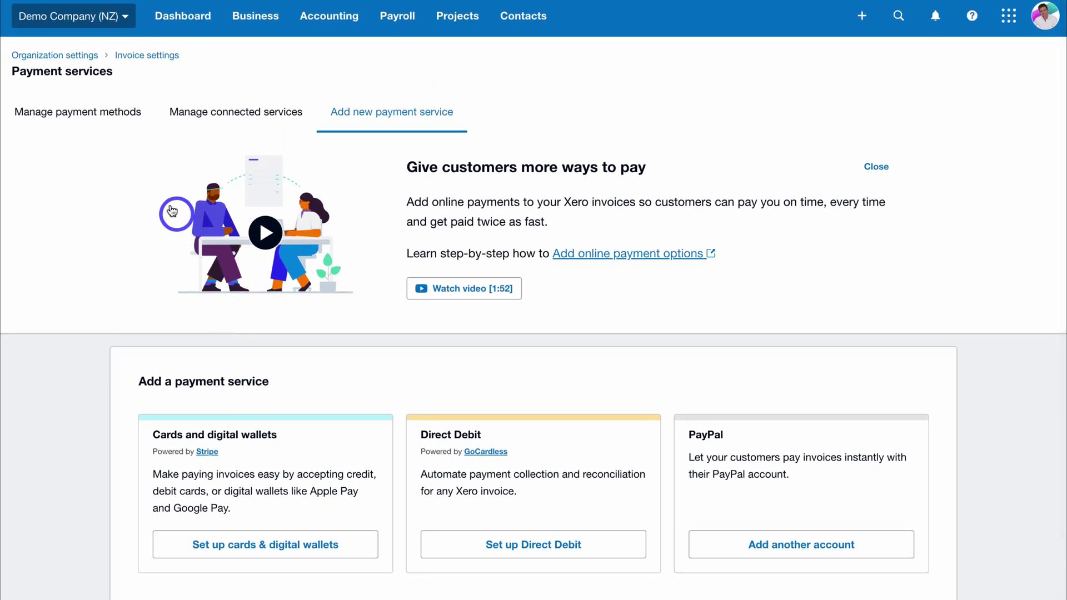
pyautogui.click(66, 56)
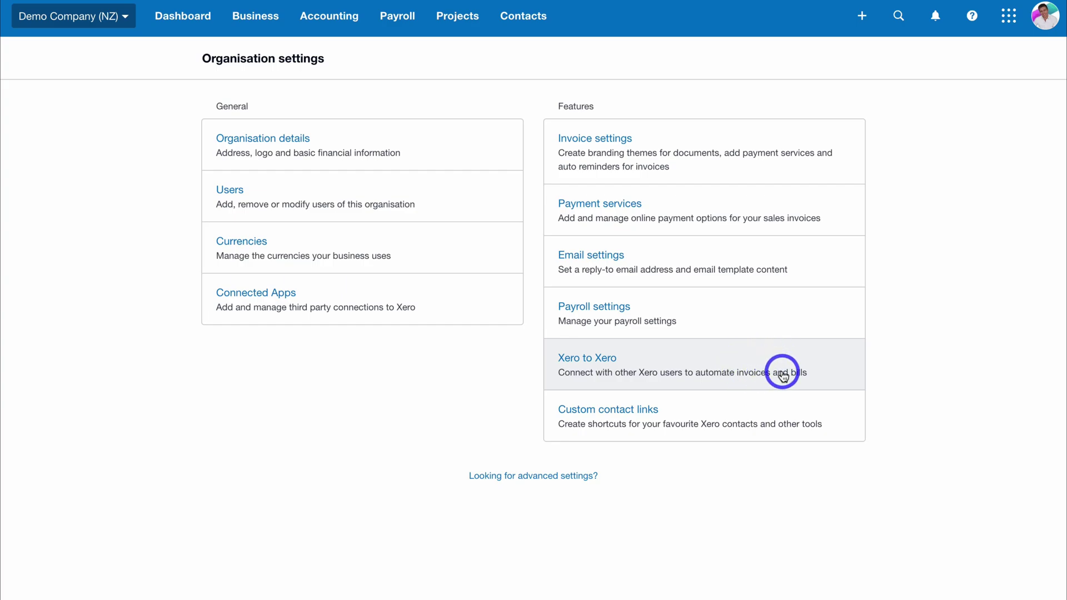
# - Go to the bank accounts and view the connection page for adding a BNZ (NZ) account
pyautogui.click(320, 26)
pyautogui.click(417, 61)
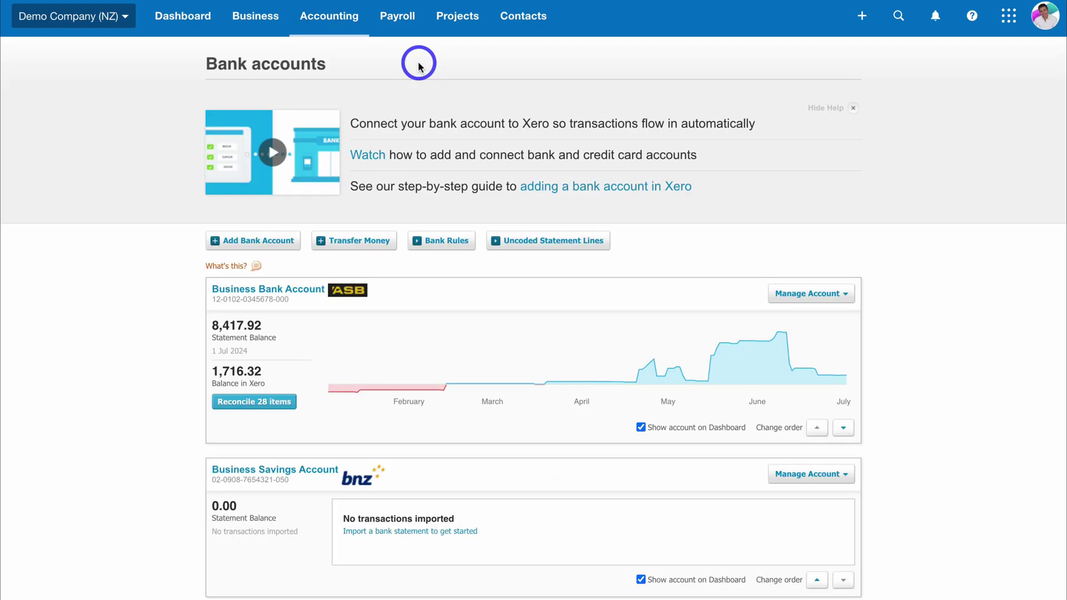
pyautogui.click(259, 242)
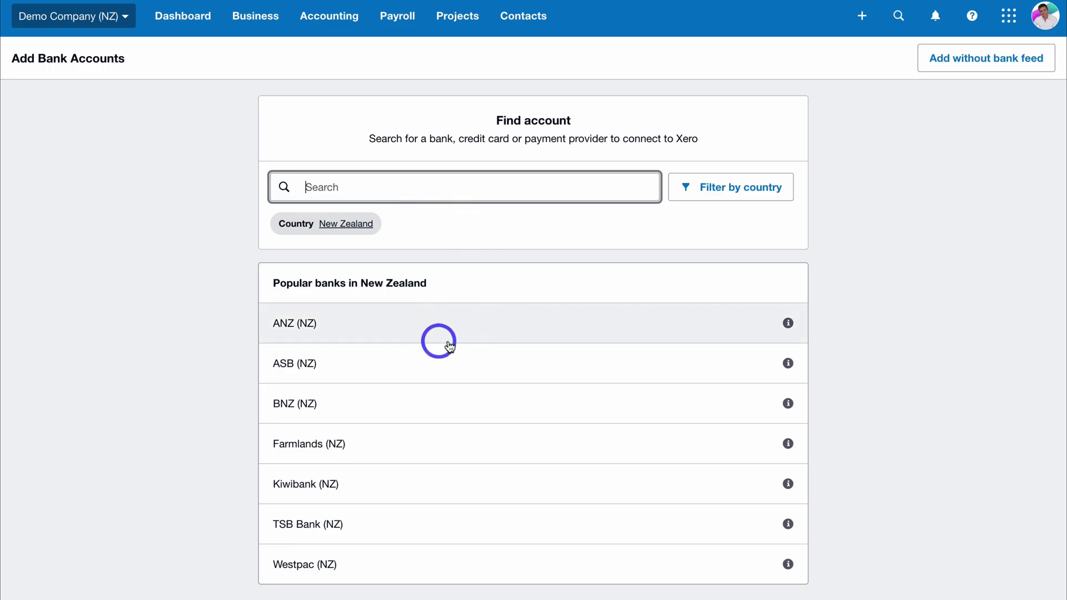
pyautogui.click(471, 400)
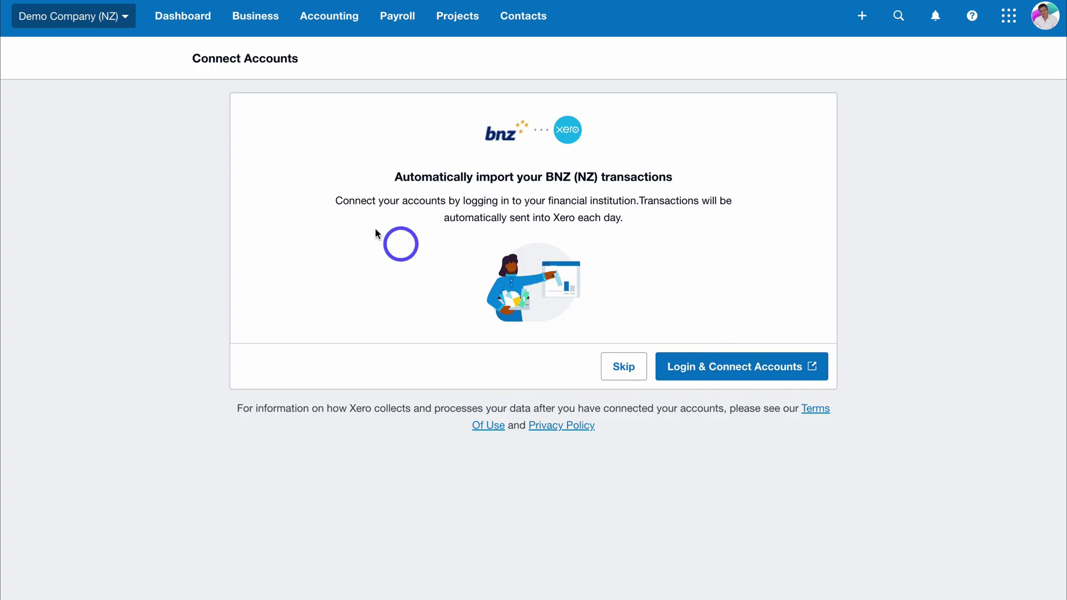
# - Go to the dashboard and examine its bank account, cash flow, watchlist, invoices, bills and expense claims panels
pyautogui.click(182, 28)
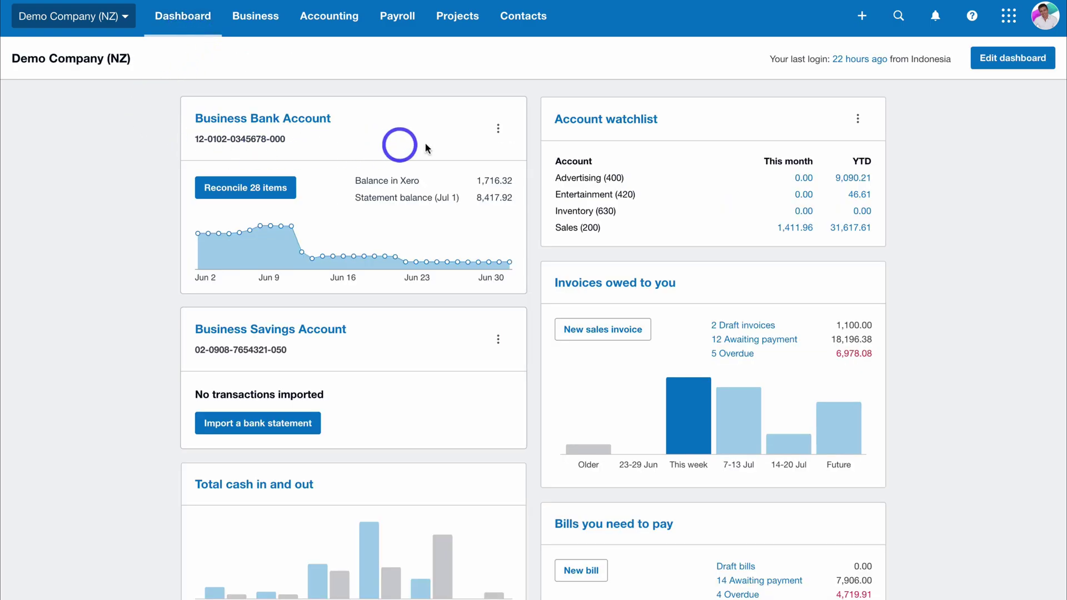
pyautogui.scroll(-3, 611, 170)
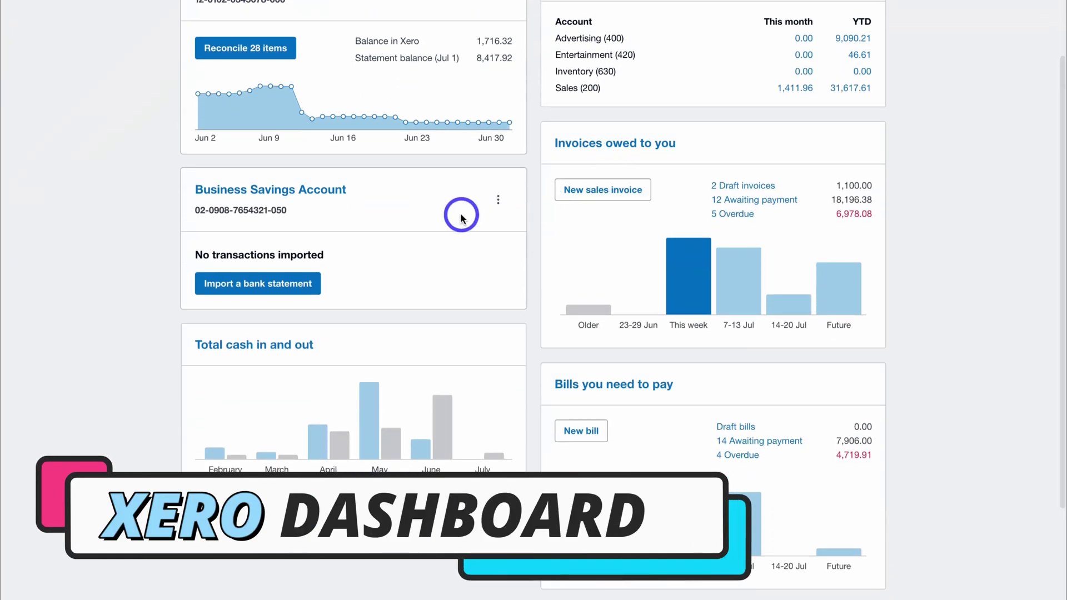
pyautogui.scroll(-3, 461, 217)
pyautogui.scroll(5, 462, 217)
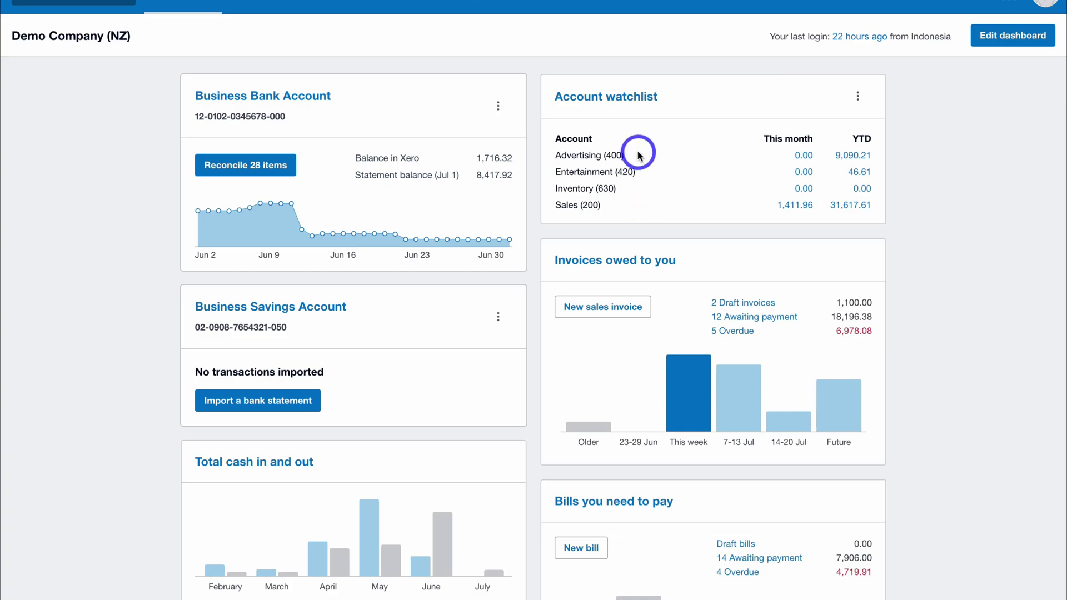
pyautogui.scroll(-1, 637, 154)
pyautogui.scroll(-3, 637, 154)
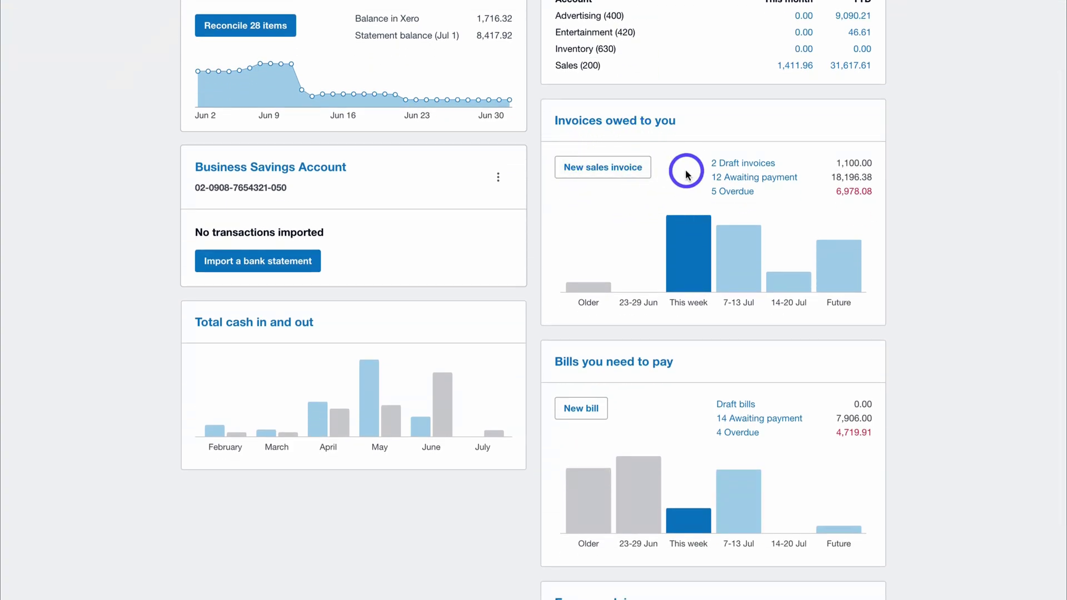
pyautogui.scroll(-1, 687, 173)
pyautogui.scroll(-3, 686, 173)
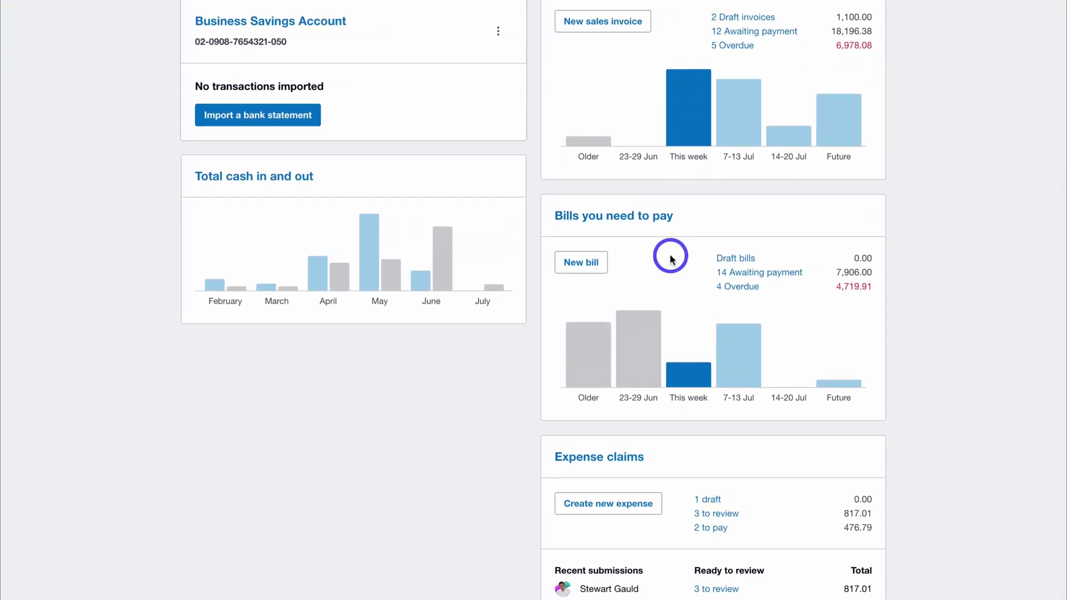
pyautogui.moveTo(376, 233)
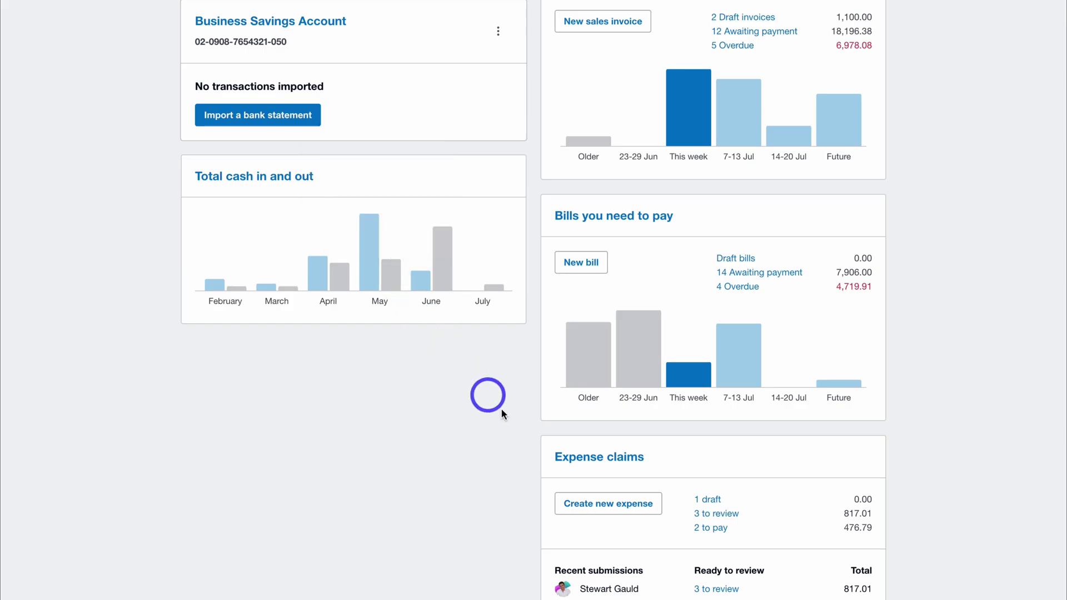
pyautogui.scroll(5, 703, 466)
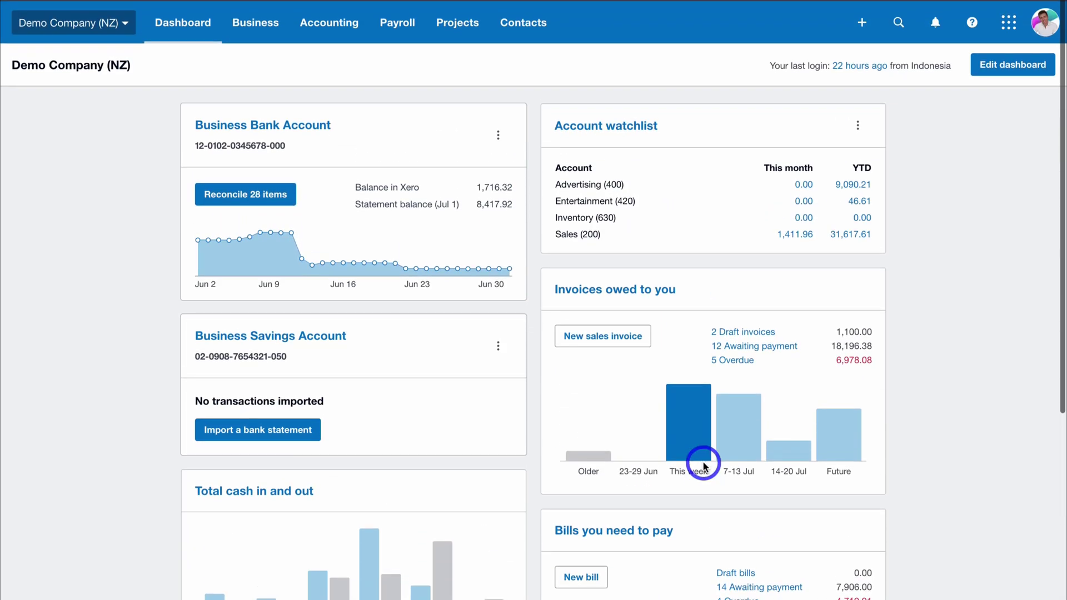
# - Hide the Business Savings Account on the dashboard, move Total cash in and out below the Account watchlist, and save the layout
pyautogui.click(993, 59)
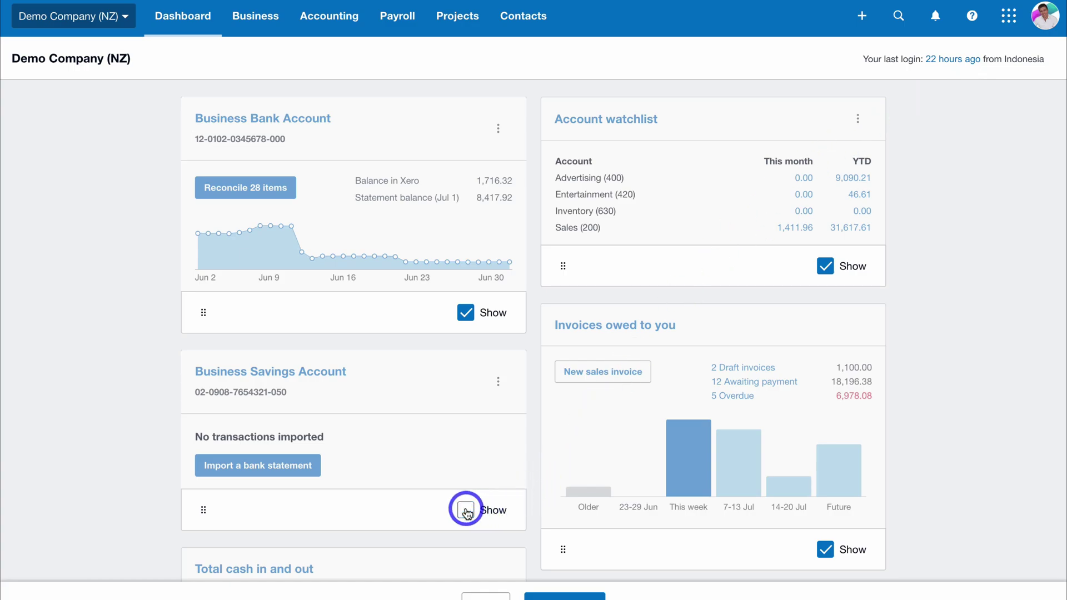
pyautogui.scroll(-5, 562, 439)
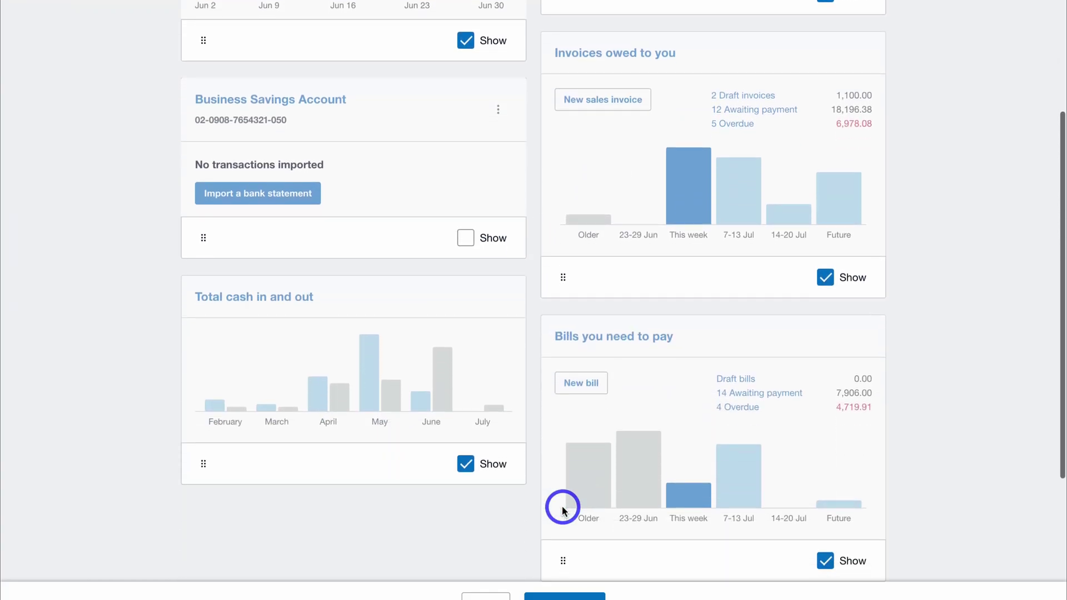
pyautogui.moveTo(204, 463); pyautogui.dragTo(565, 210)
pyautogui.scroll(5, 564, 210)
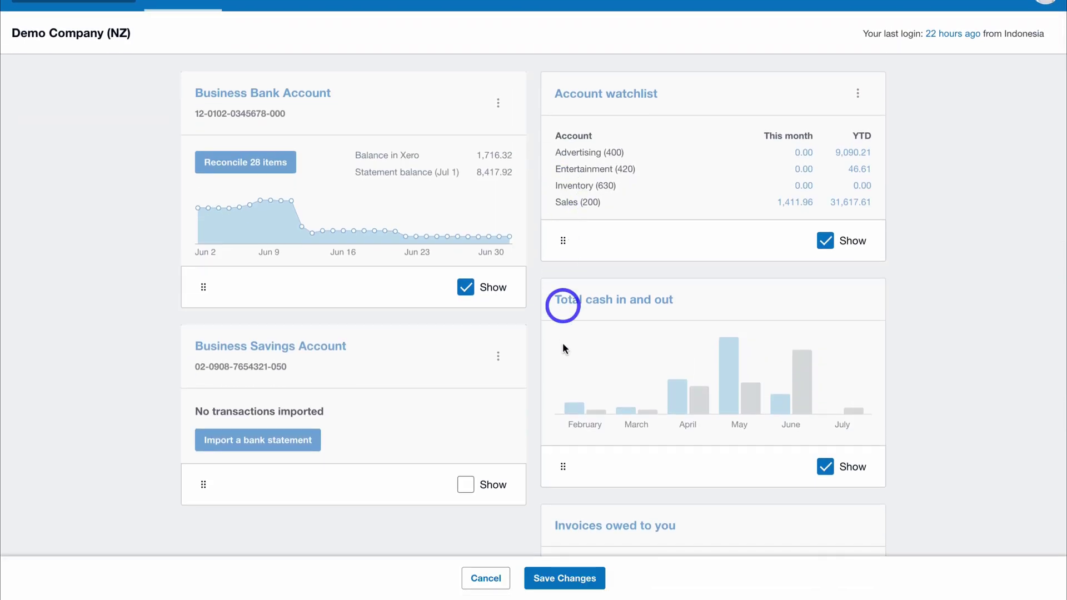
pyautogui.click(573, 578)
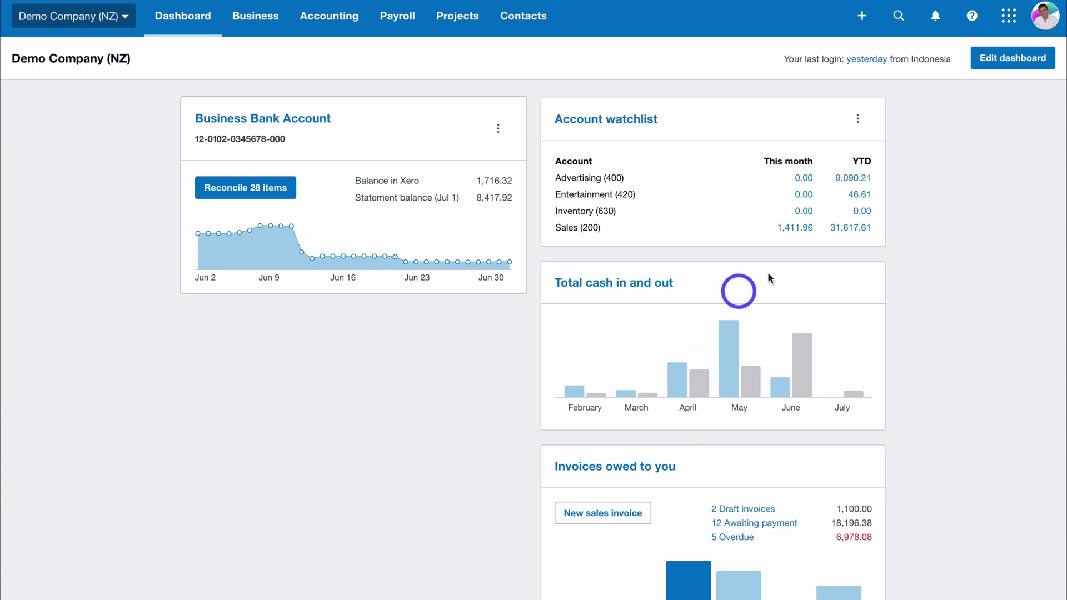
# - Add the General Expenses (429) account to the dashboard's account watchlist from the chart of accounts, and return to the dashboard
pyautogui.click(857, 125)
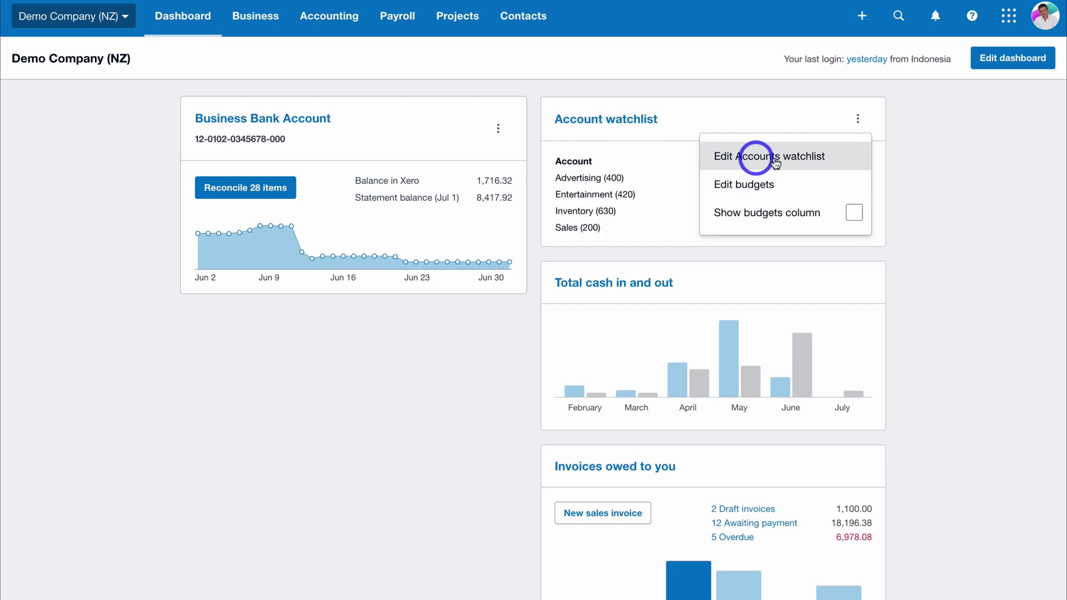
pyautogui.click(848, 163)
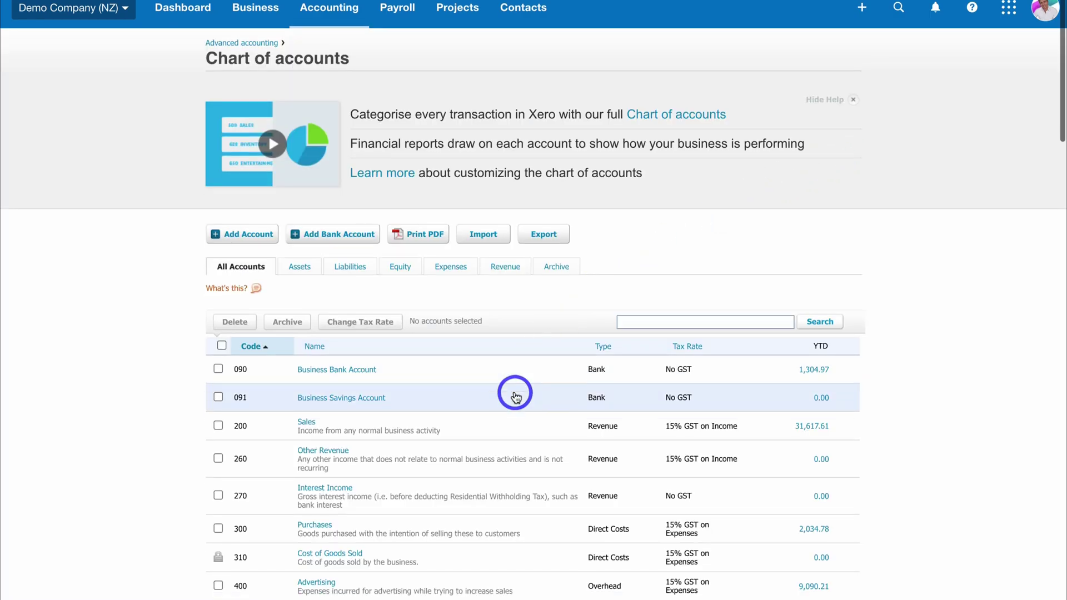
pyautogui.scroll(-7, 515, 392)
pyautogui.click(343, 450)
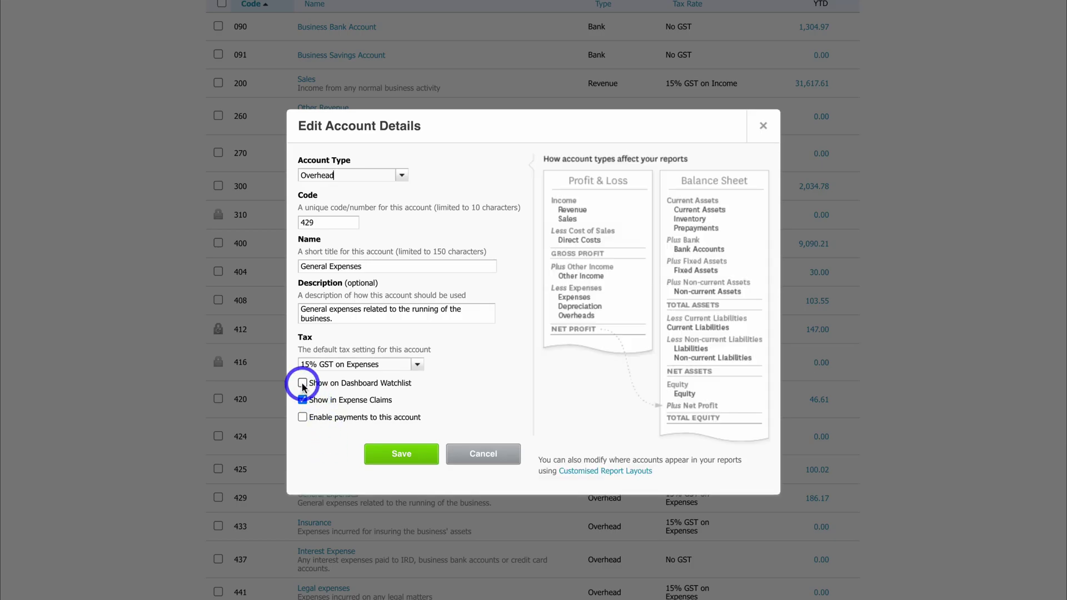
pyautogui.click(381, 454)
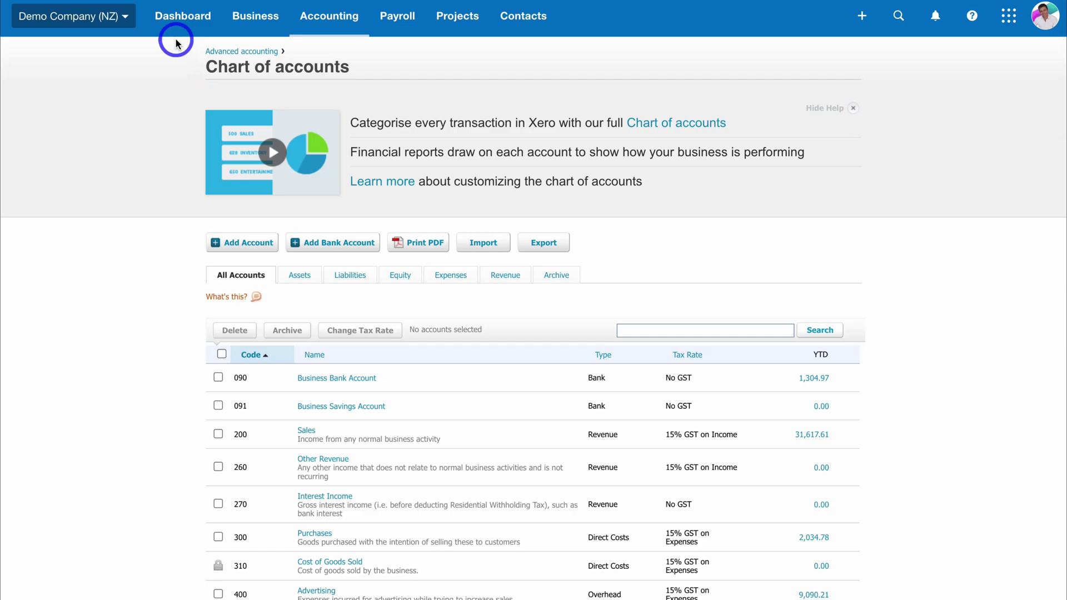
pyautogui.click(176, 22)
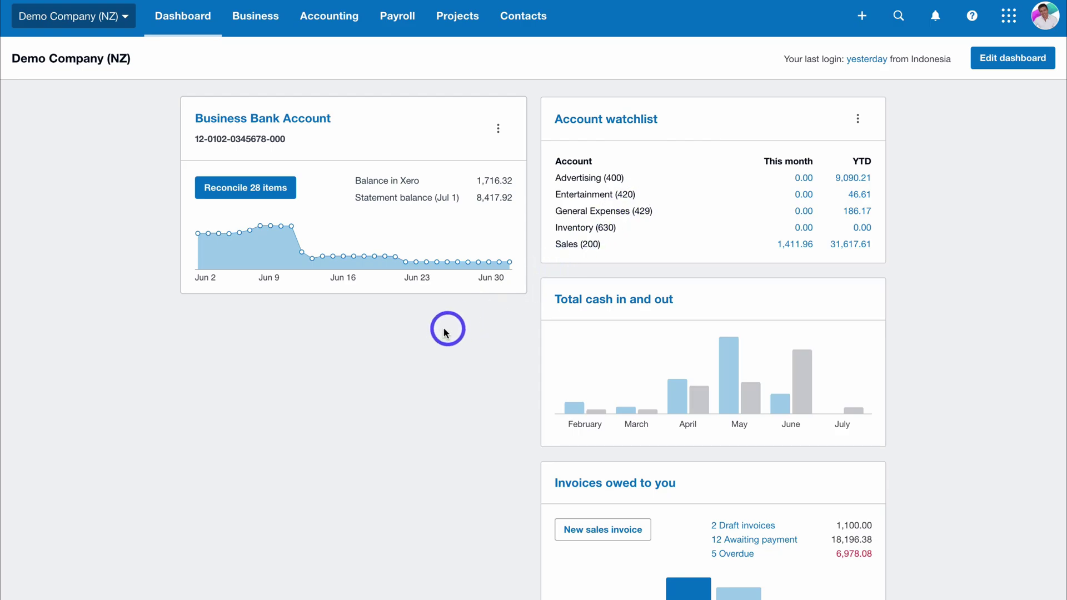
# - Search the reports for "Business" and open the Business Performance report
pyautogui.click(324, 31)
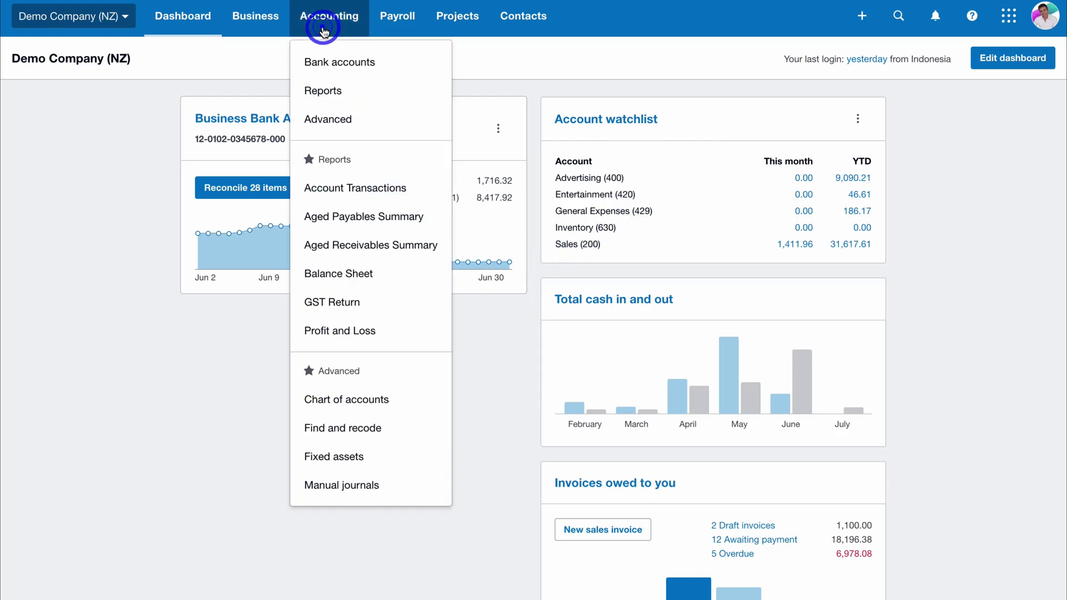
pyautogui.click(371, 90)
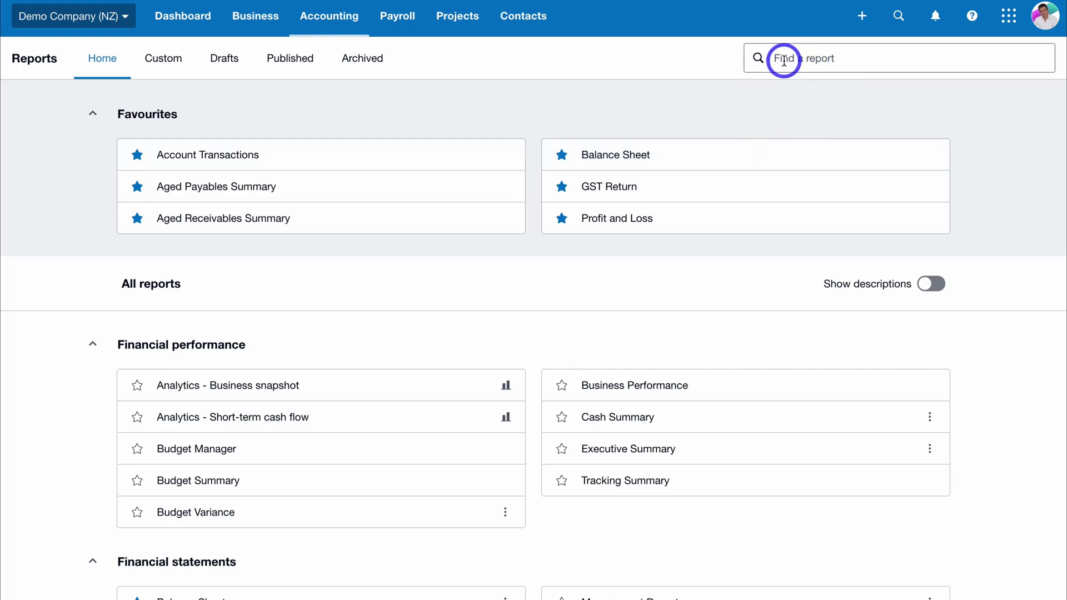
pyautogui.click(830, 61)
pyautogui.write('Business')
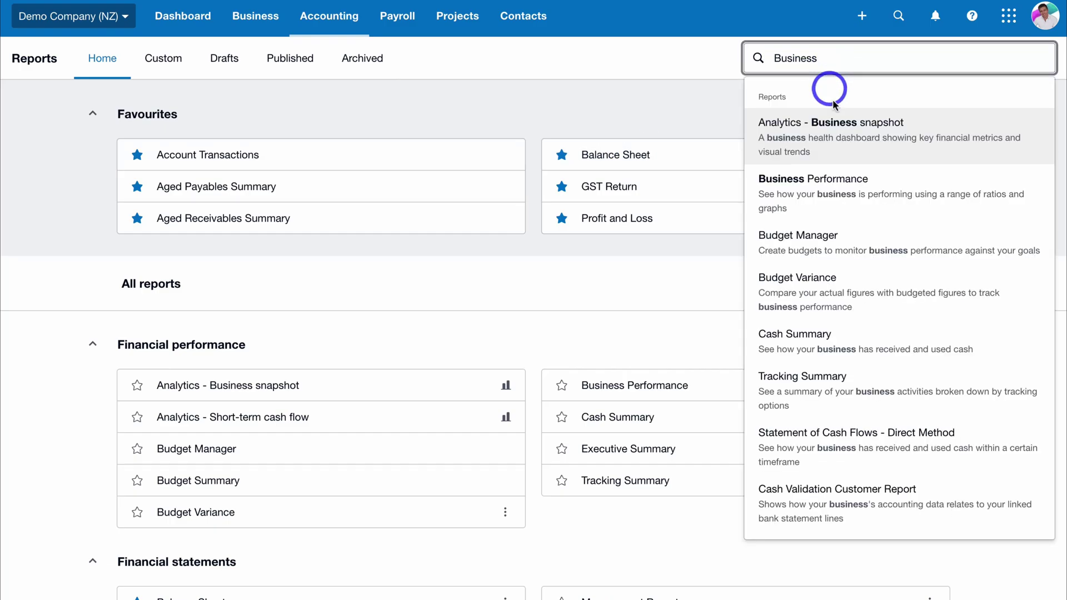
pyautogui.click(901, 185)
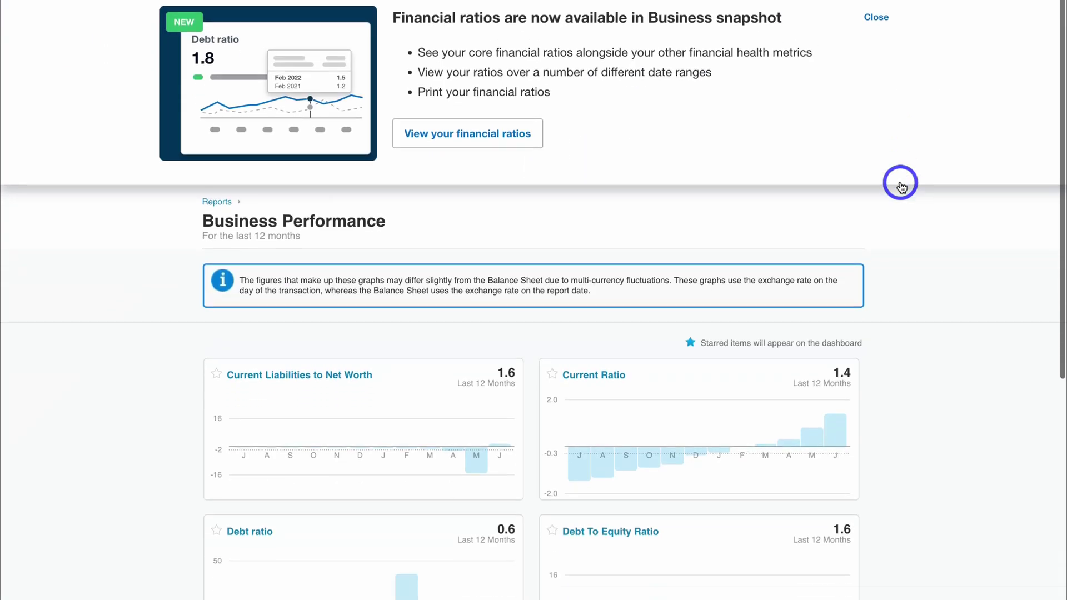
# - Star Current Ratio, Debt To Equity Ratio and Gross Profit % in the Business Performance report for display on the dashboard
pyautogui.scroll(-5, 901, 185)
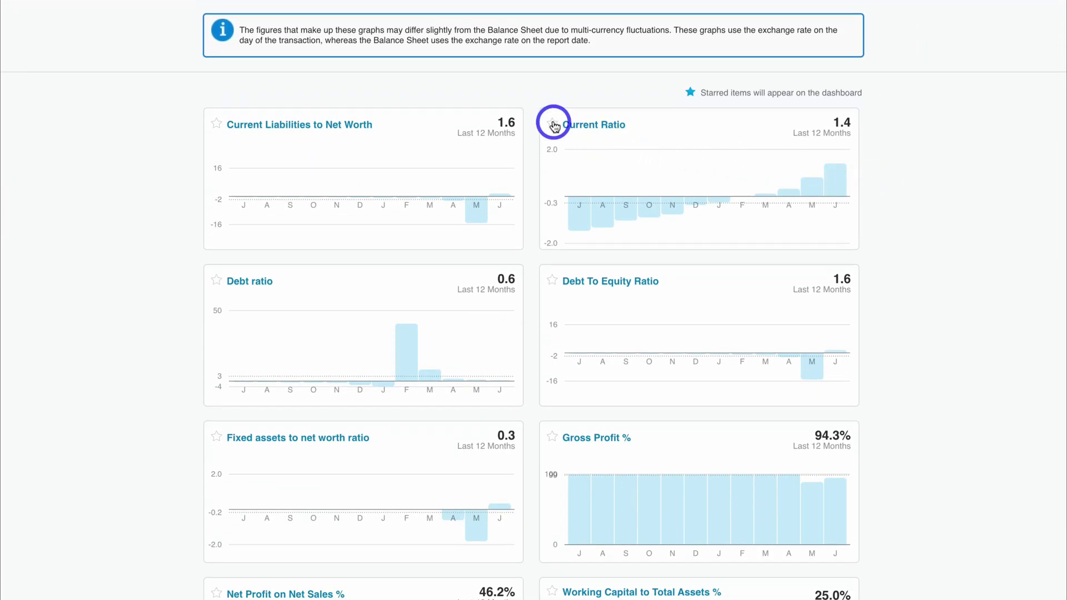
pyautogui.click(553, 281)
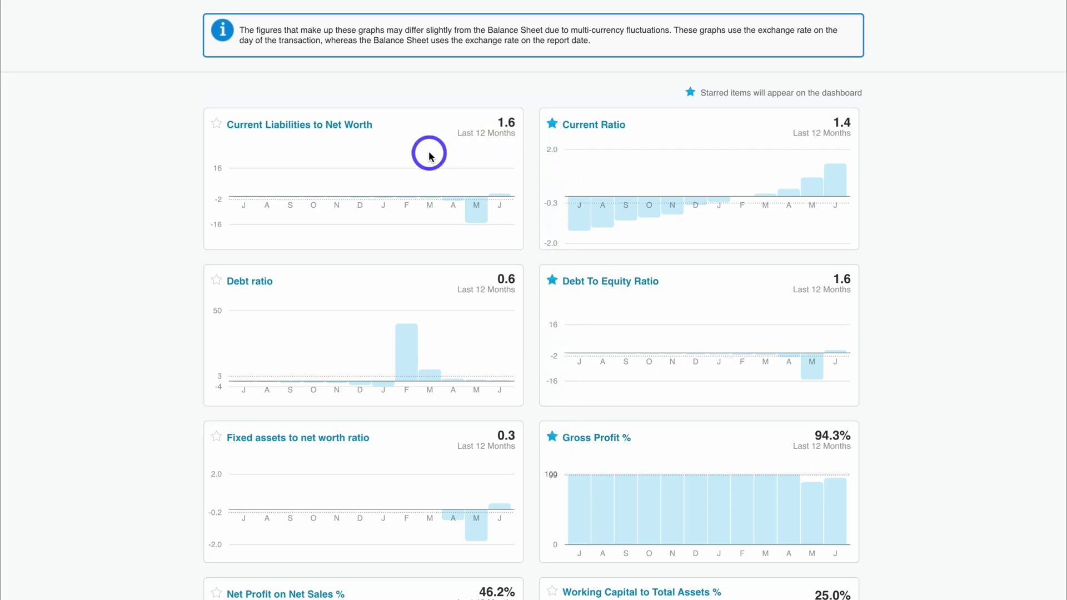
pyautogui.scroll(5, 428, 156)
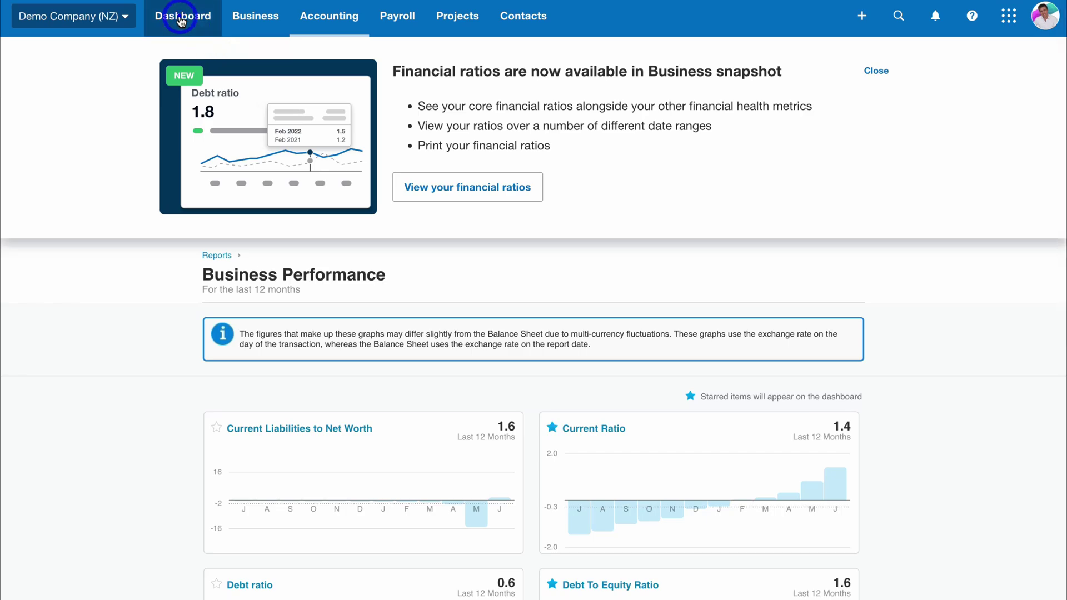
# - Return to the dashboard and review the kinds of records that can be created from it
pyautogui.click(177, 29)
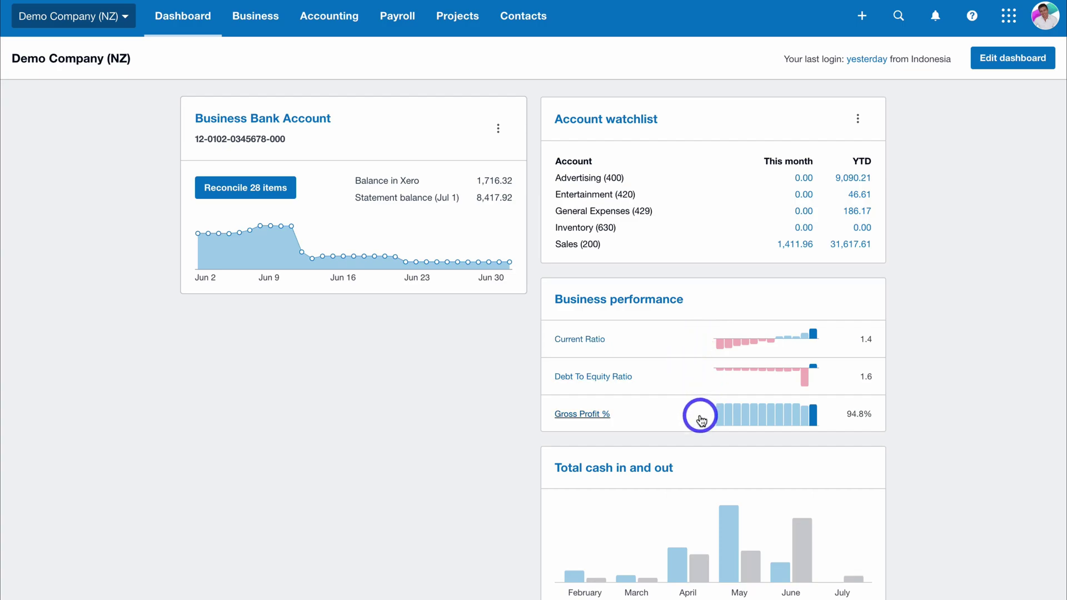
pyautogui.click(862, 18)
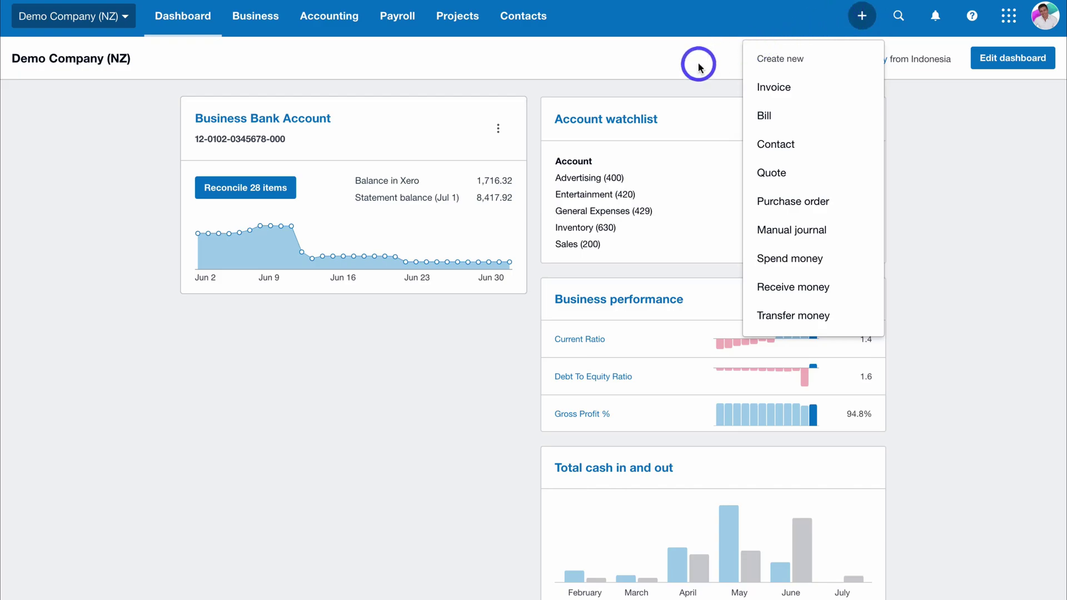
pyautogui.click(660, 74)
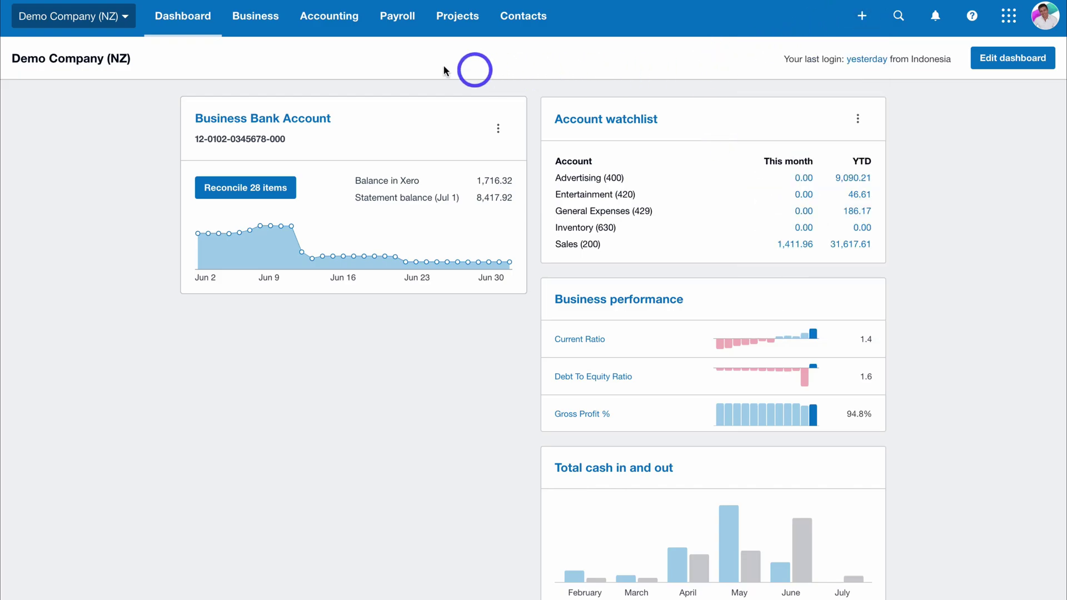
# - Open the Business snapshot and examine its date range options and its profitability, efficiency and largest operating expenses figures
pyautogui.click(259, 21)
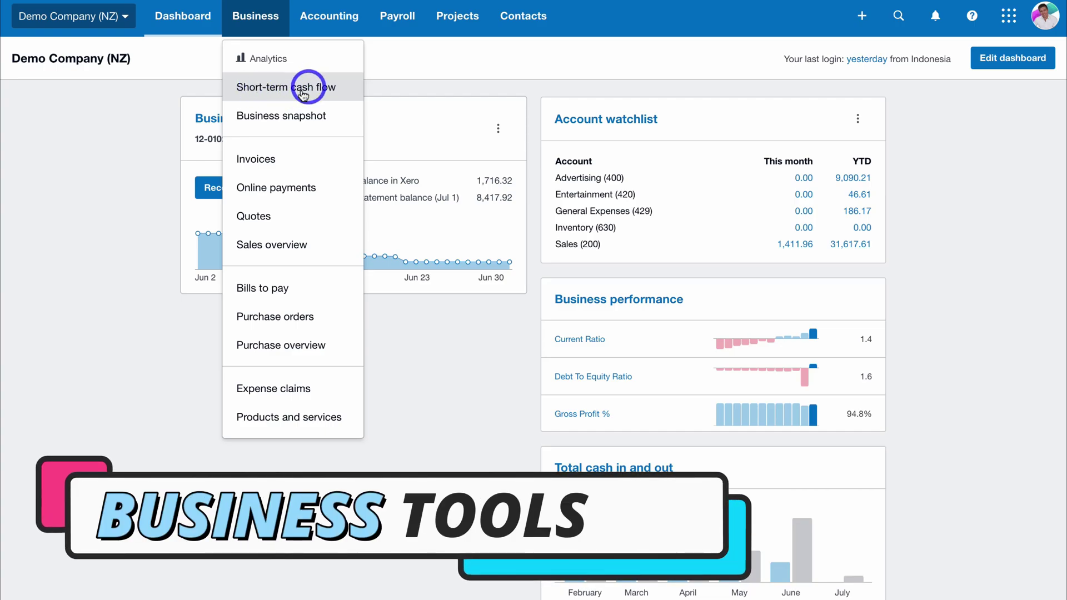
pyautogui.click(318, 115)
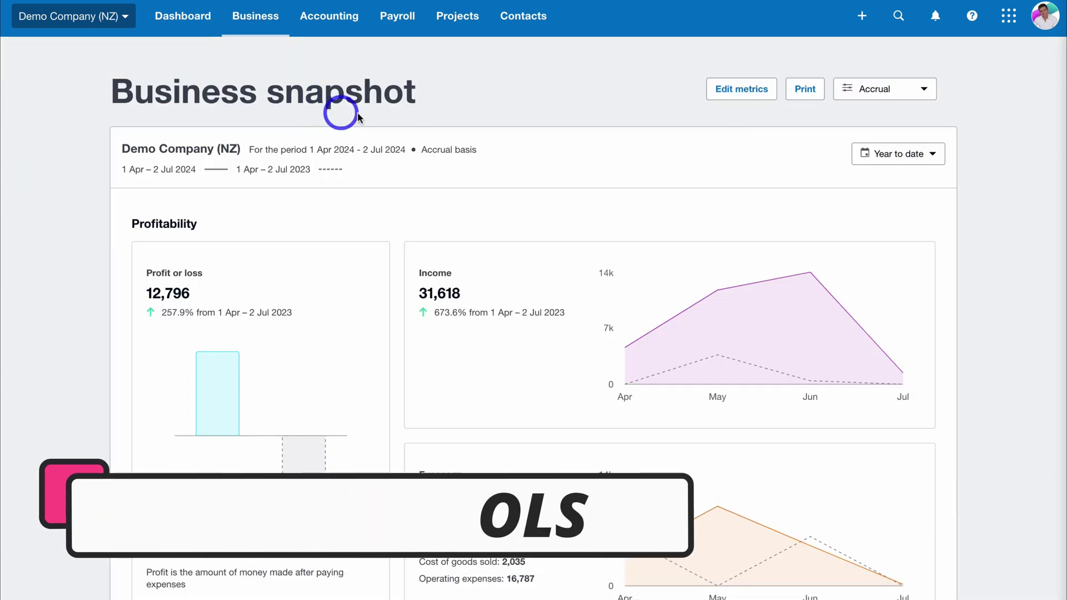
pyautogui.click(900, 158)
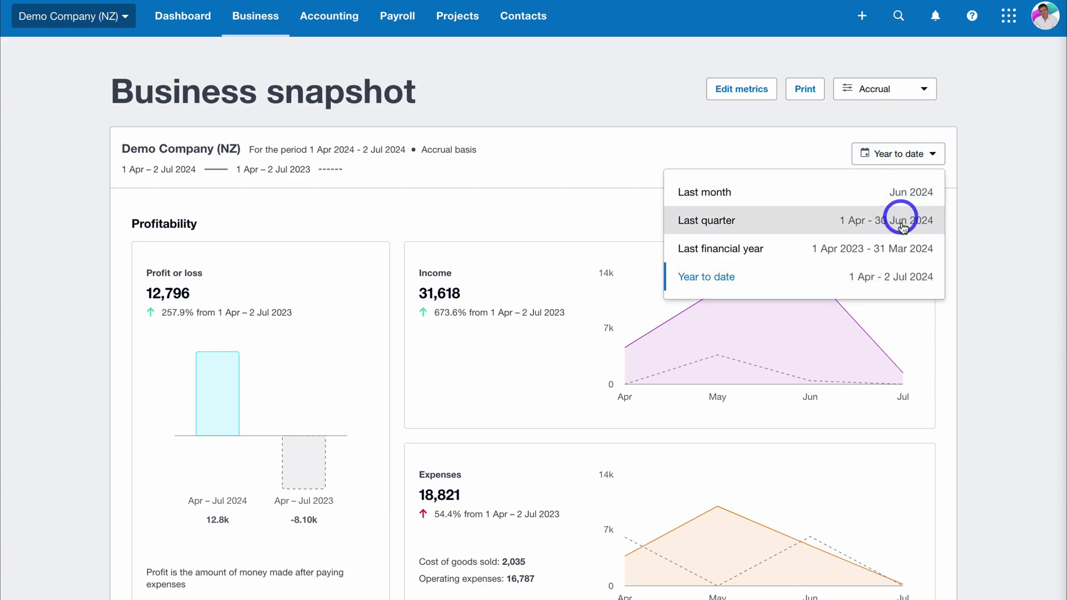
pyautogui.click(561, 183)
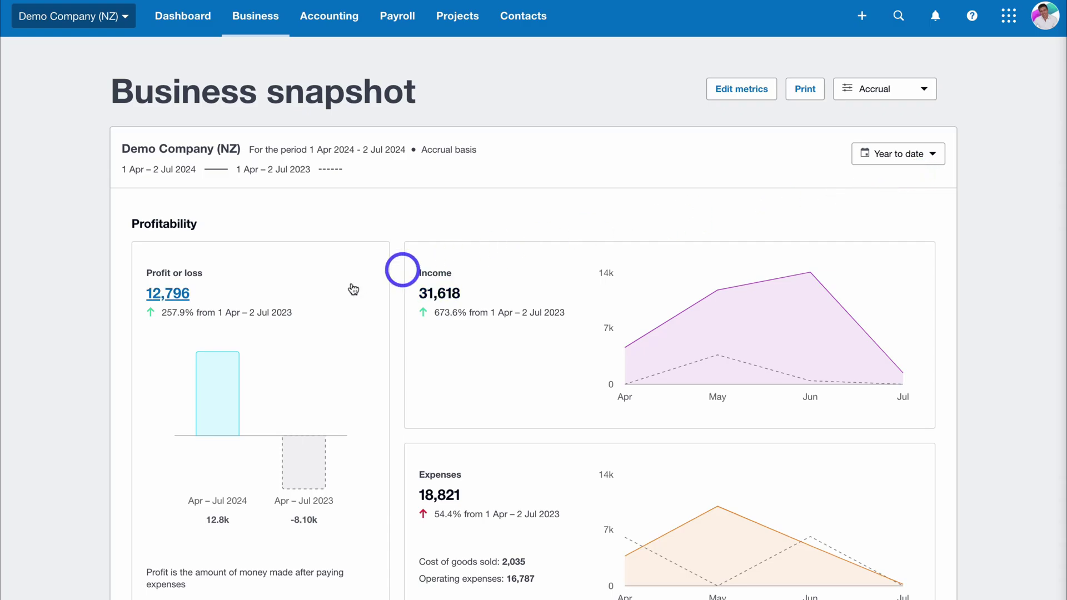
pyautogui.scroll(-2, 467, 297)
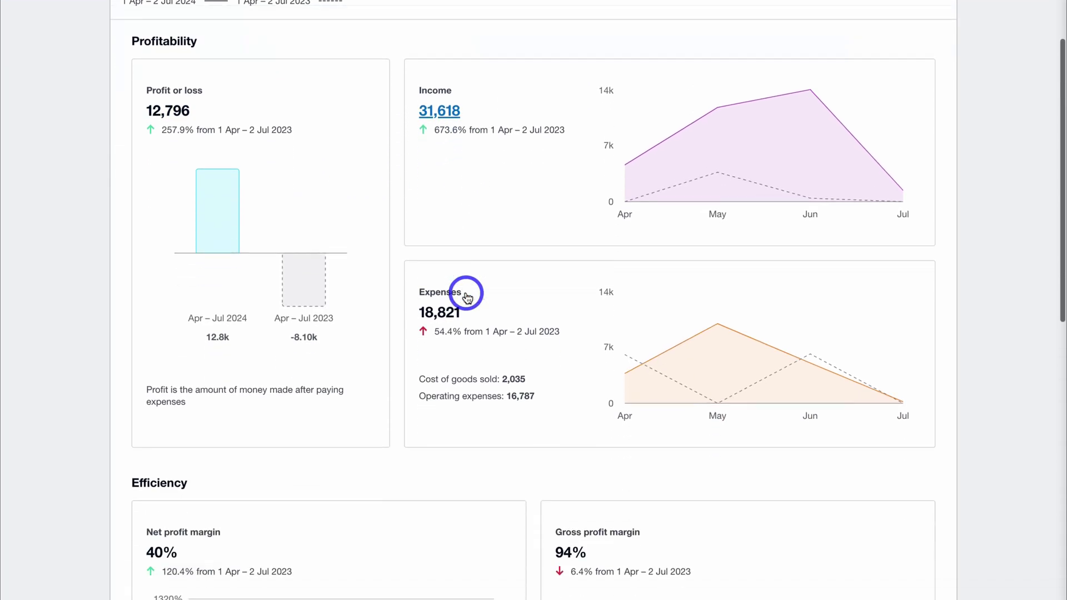
pyautogui.scroll(-5, 467, 298)
pyautogui.scroll(-2, 468, 297)
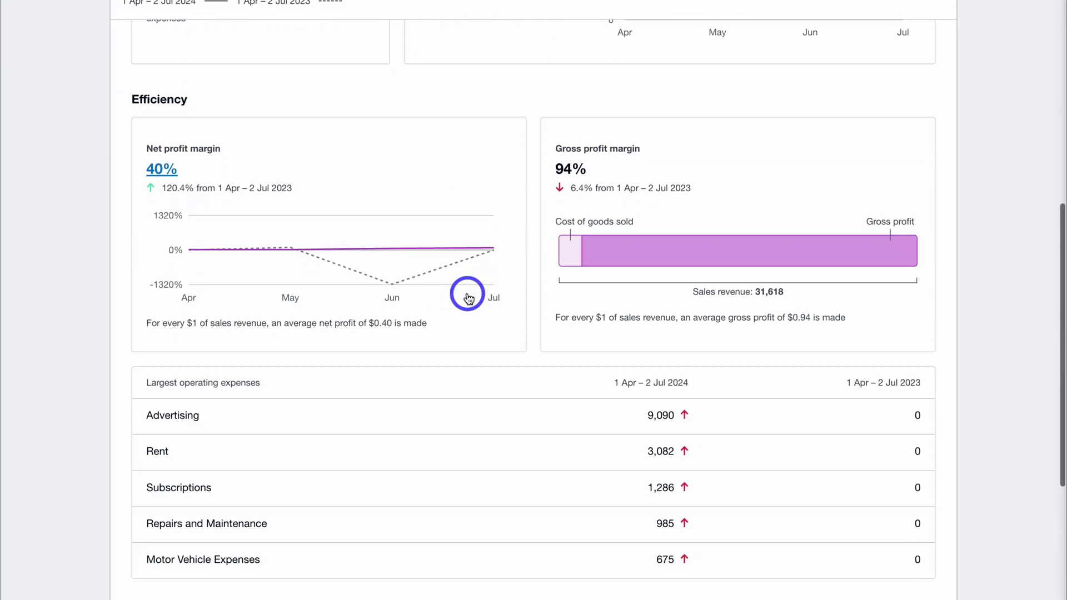
pyautogui.scroll(10, 458, 267)
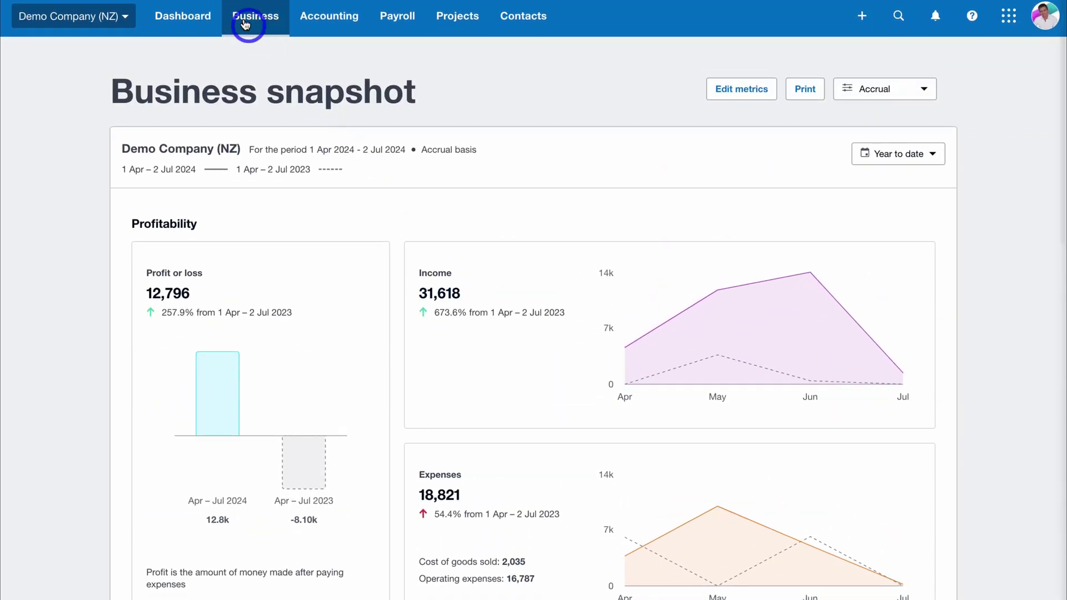
# - Open the business's list of all sales invoices
pyautogui.click(244, 21)
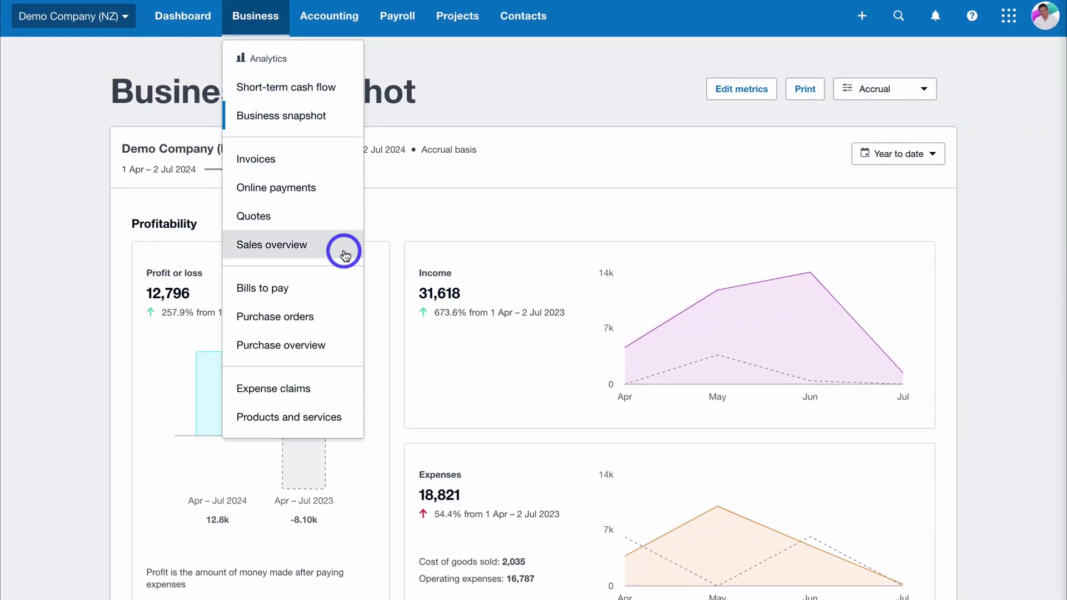
pyautogui.click(314, 160)
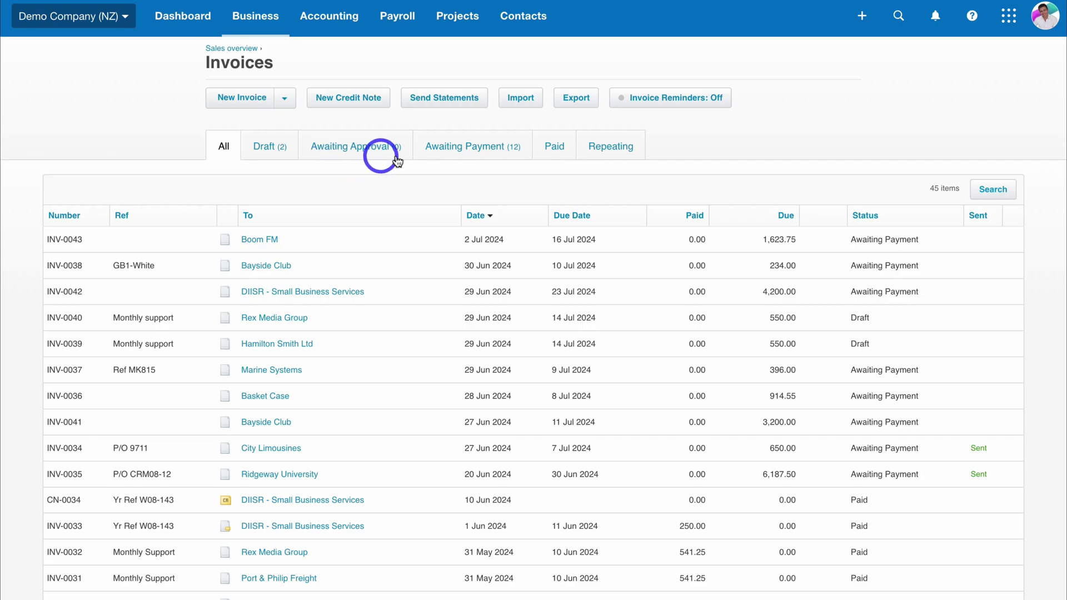
# - Show the invoices awaiting payment and review the email form for the overdue City Limousines invoice with reference Book, without sending it
pyautogui.click(479, 147)
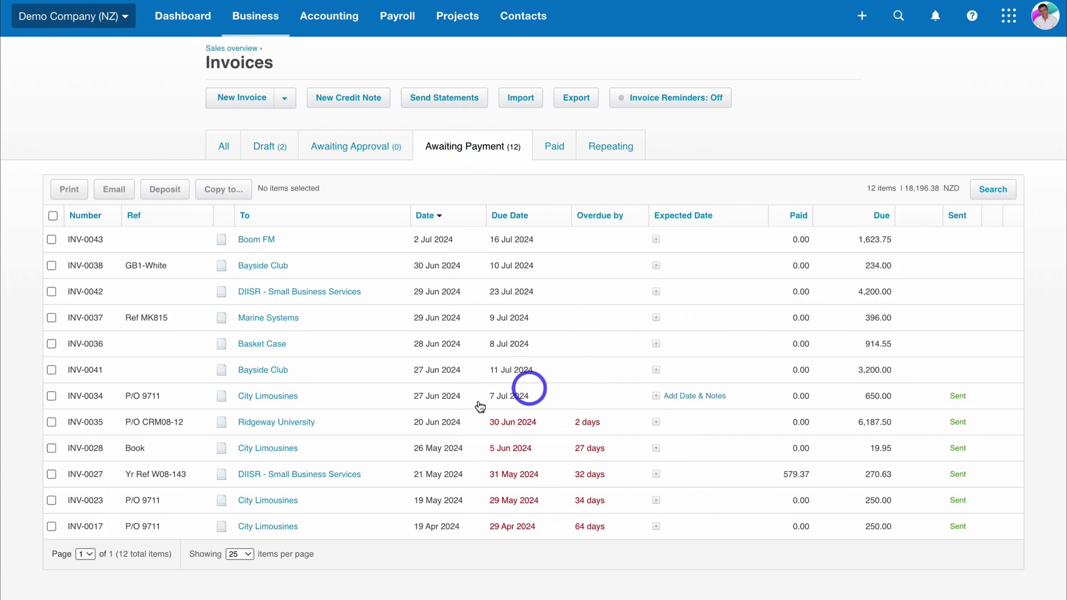
pyautogui.click(52, 448)
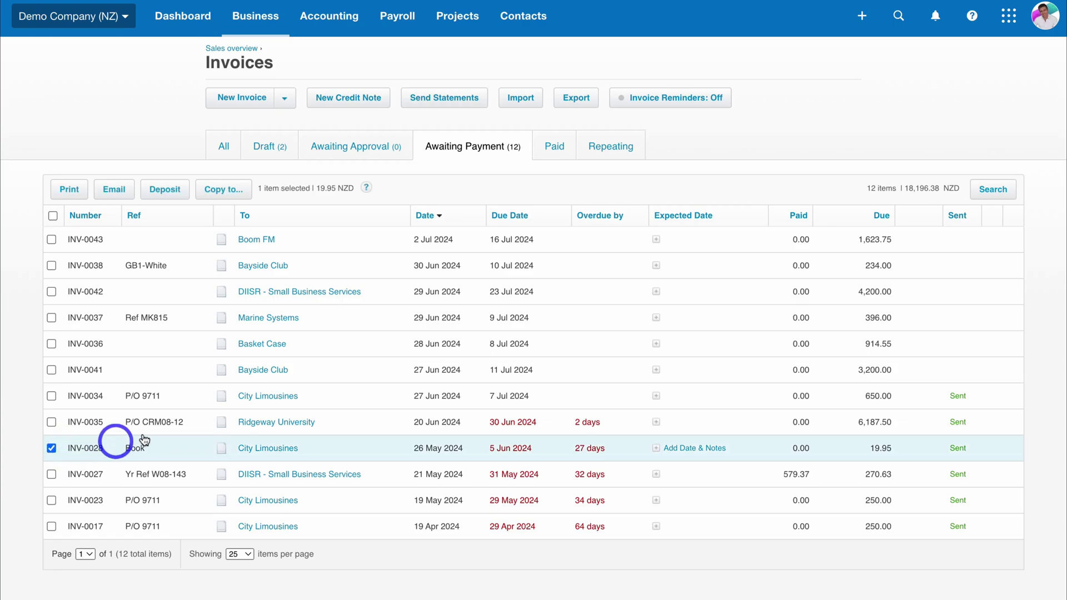
pyautogui.click(110, 194)
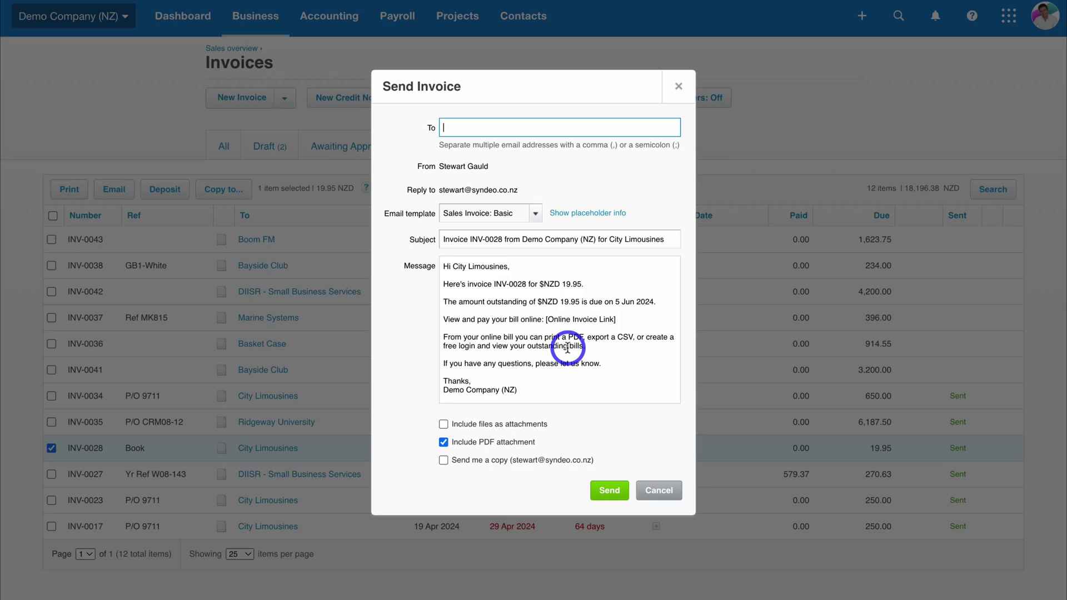
pyautogui.click(658, 490)
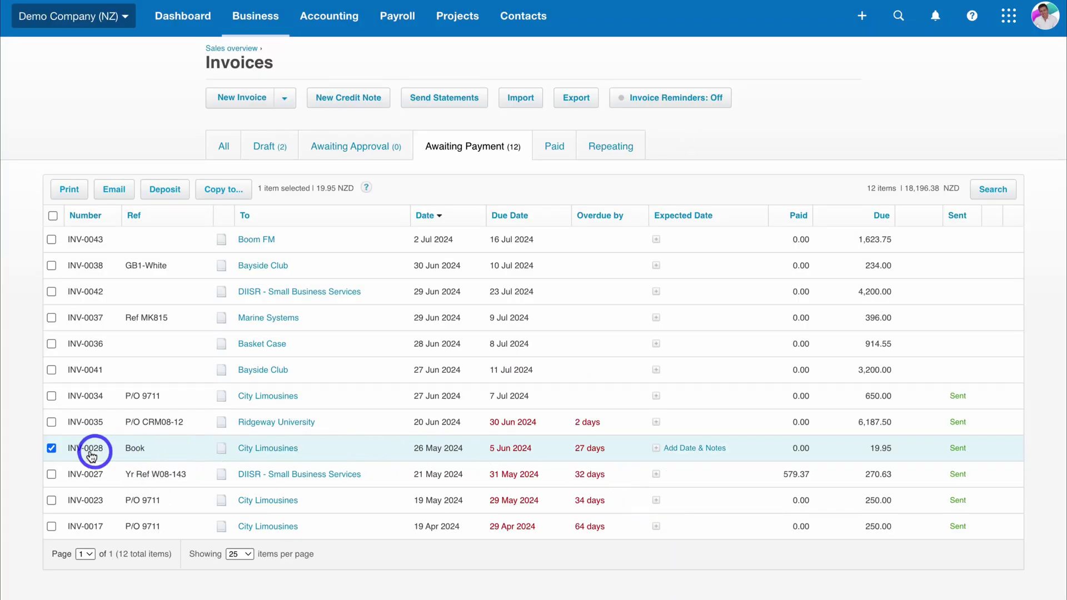
pyautogui.click(51, 447)
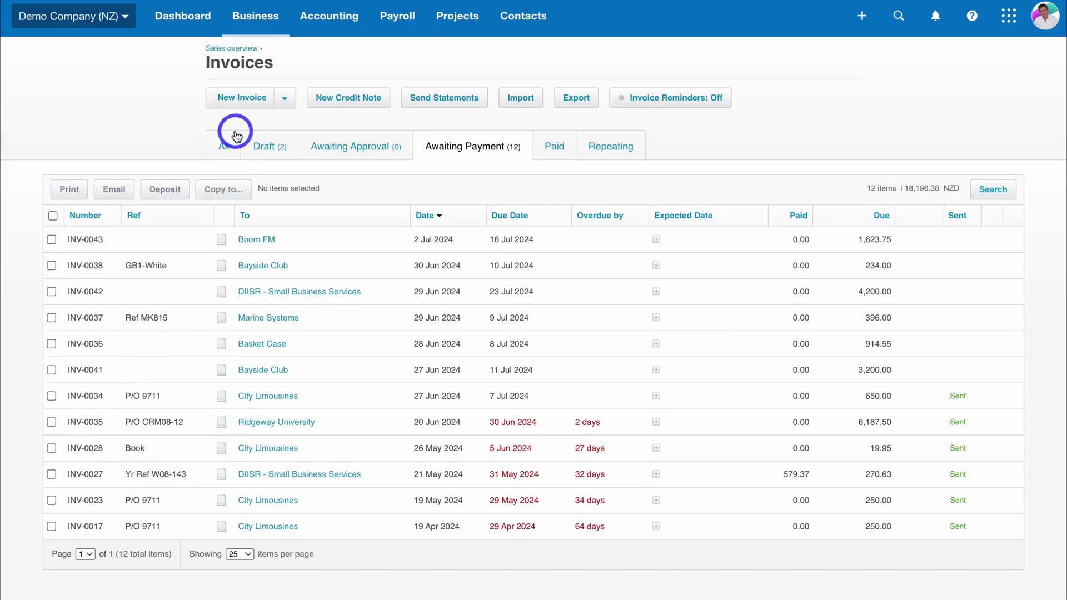
# - Start a new sales invoice and examine its branding themes, line item fields and approval options
pyautogui.click(232, 97)
pyautogui.scroll(-3, 230, 105)
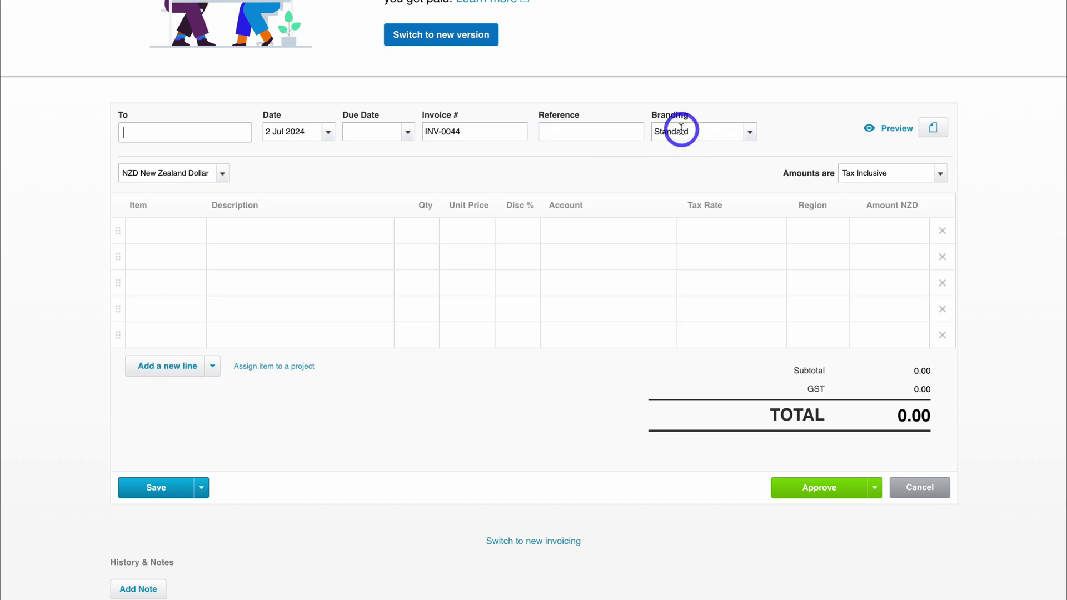
pyautogui.click(748, 132)
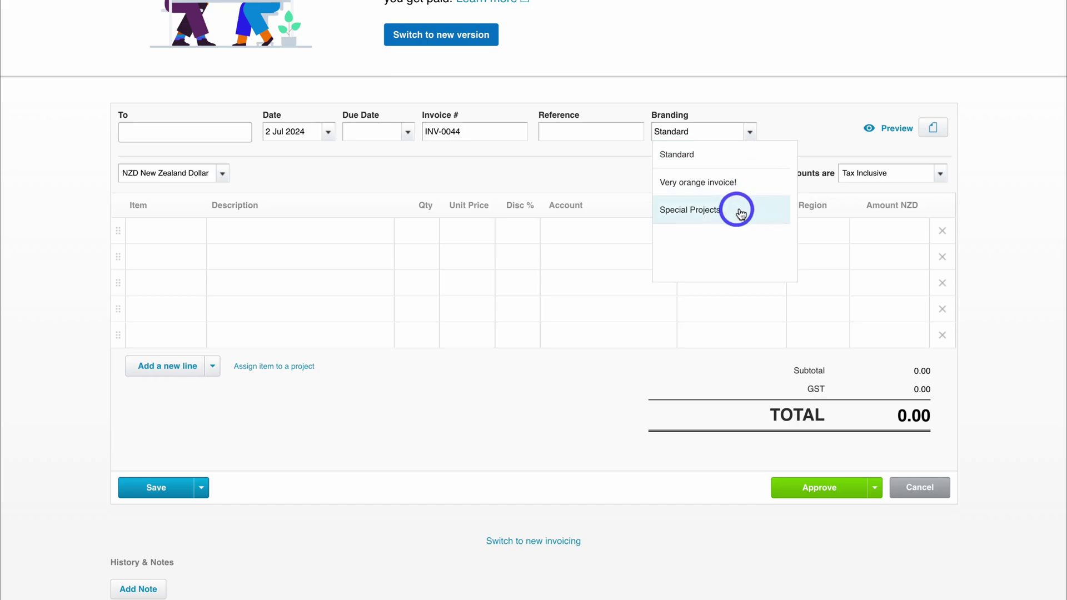
pyautogui.click(818, 137)
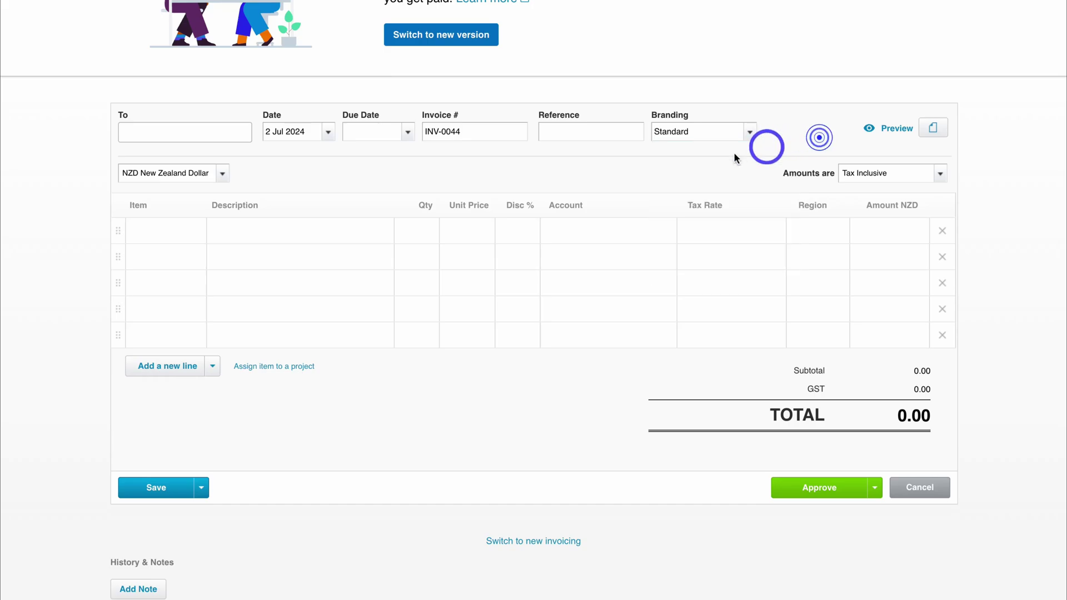
pyautogui.click(237, 235)
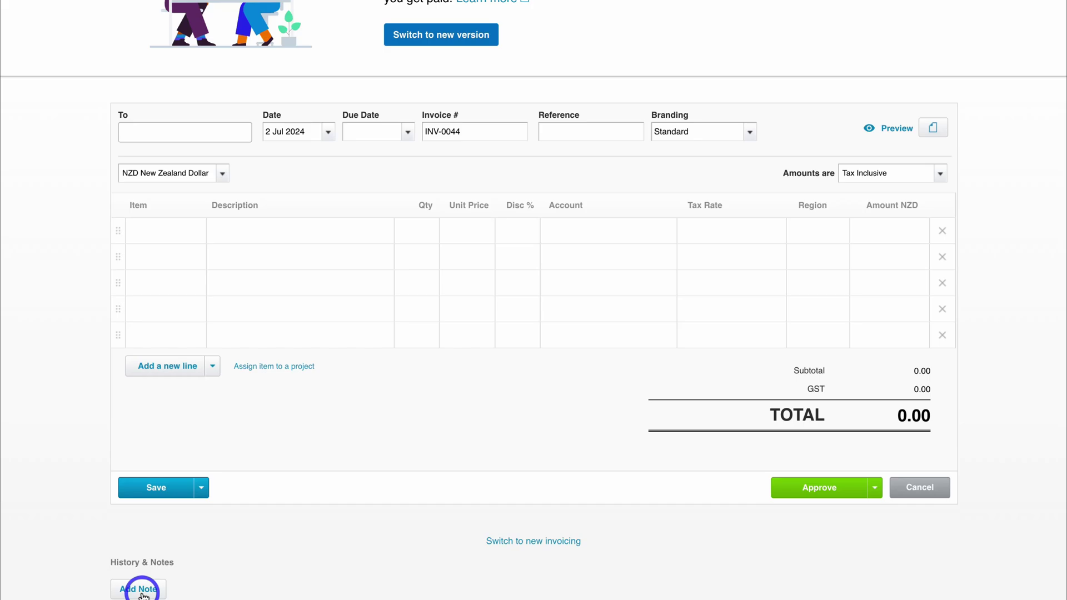
pyautogui.scroll(-1, 159, 475)
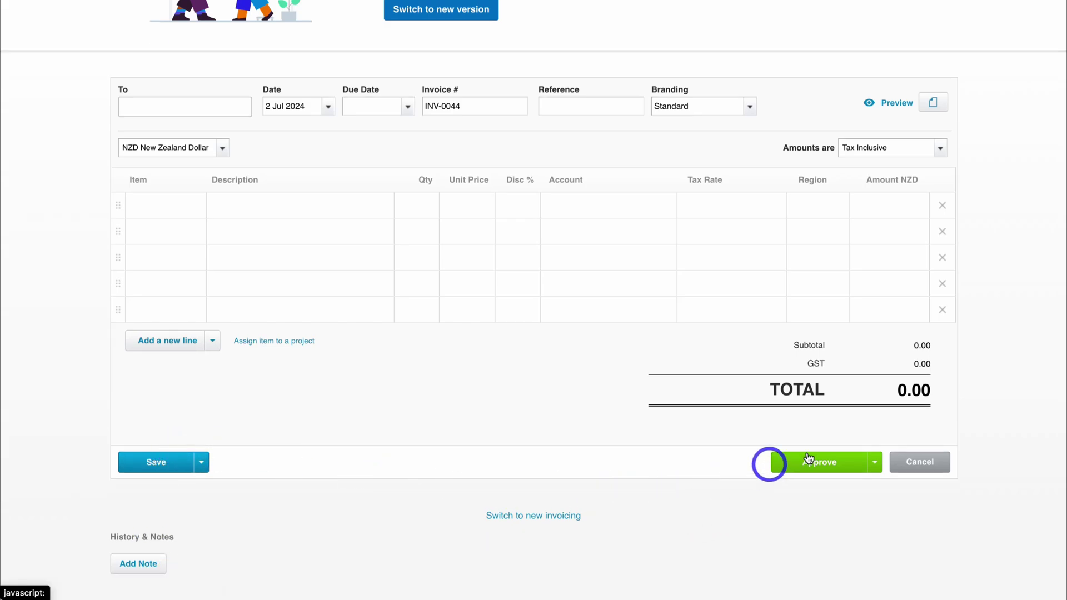
pyautogui.click(876, 487)
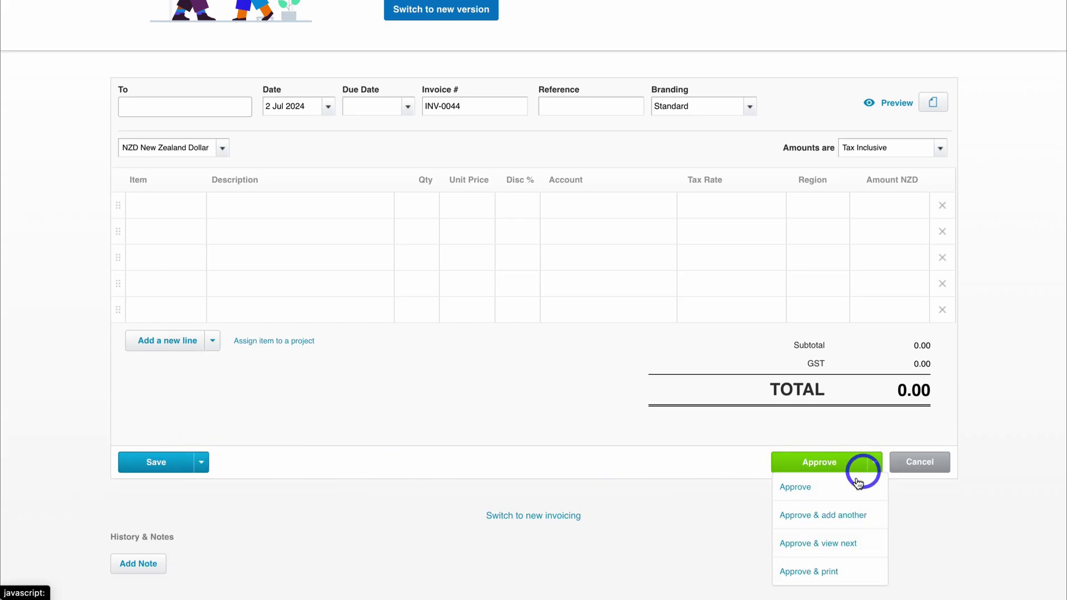
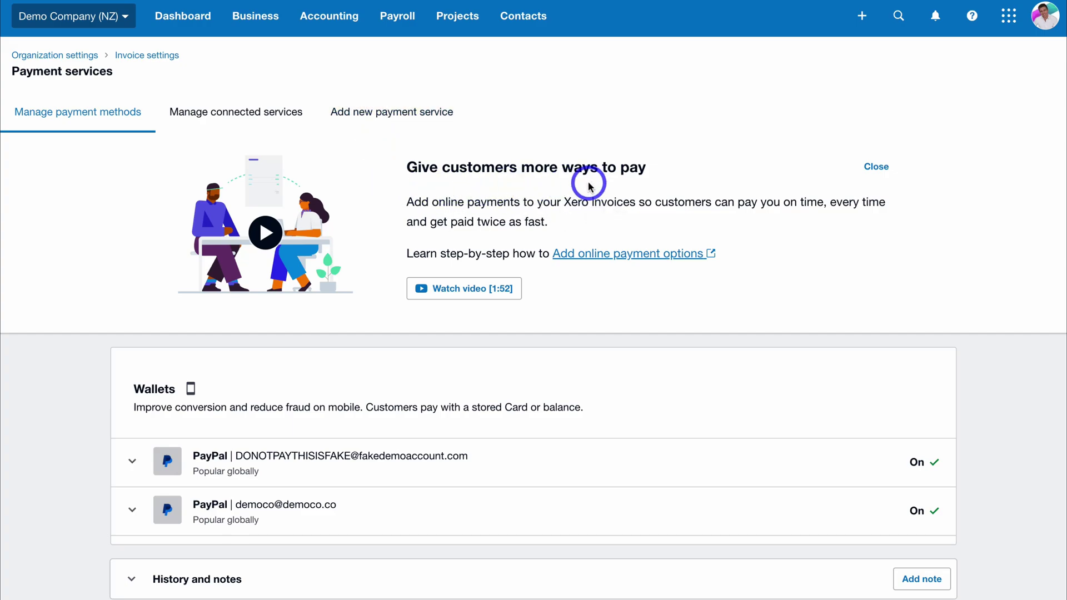
# - Open the business's bills to pay and show only those awaiting payment
pyautogui.click(253, 28)
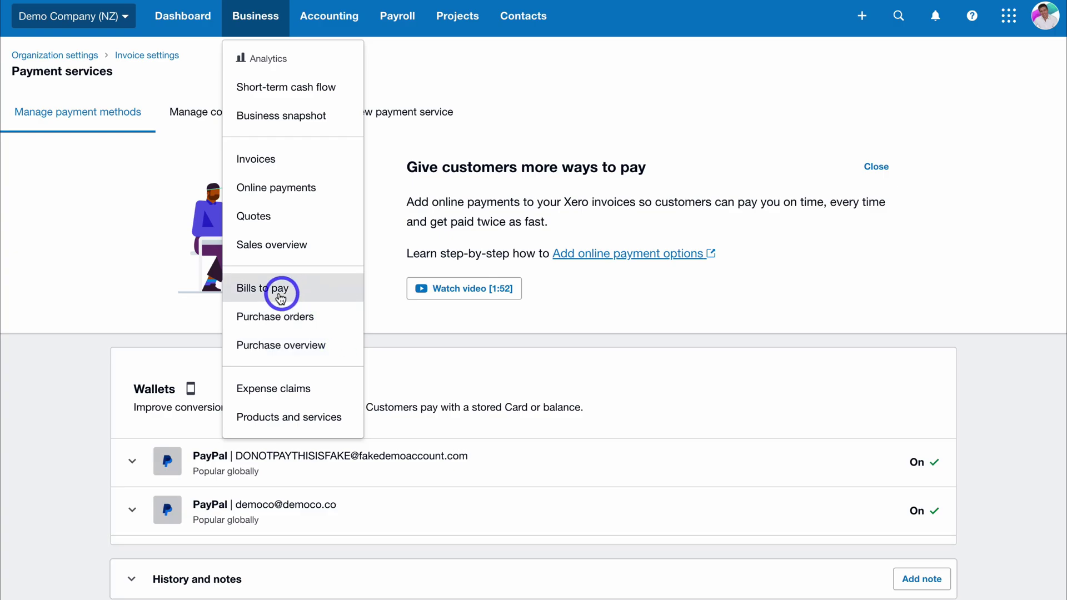
pyautogui.click(319, 297)
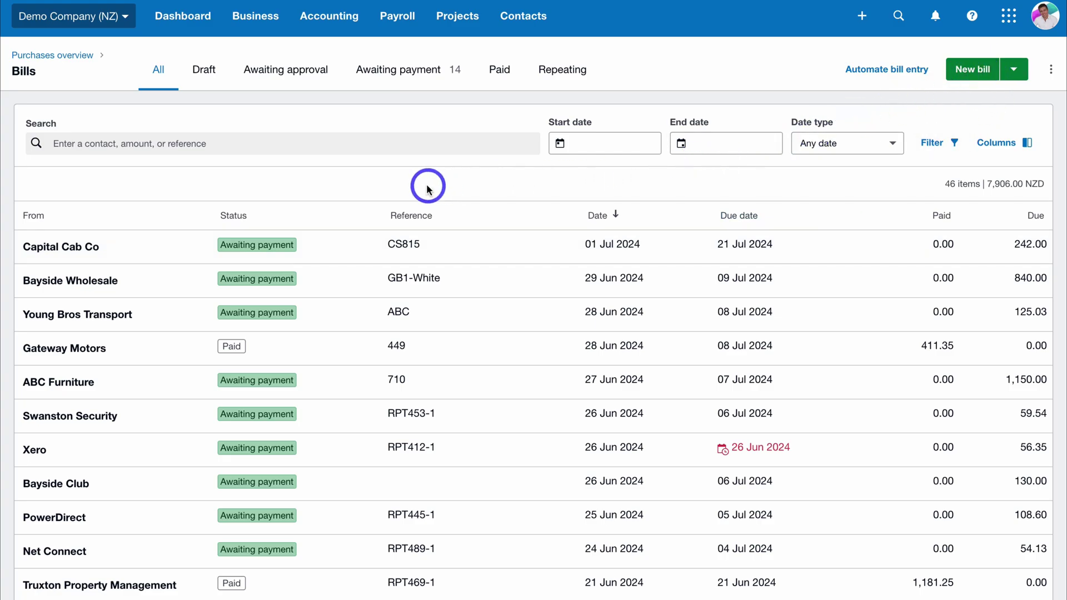
pyautogui.click(401, 78)
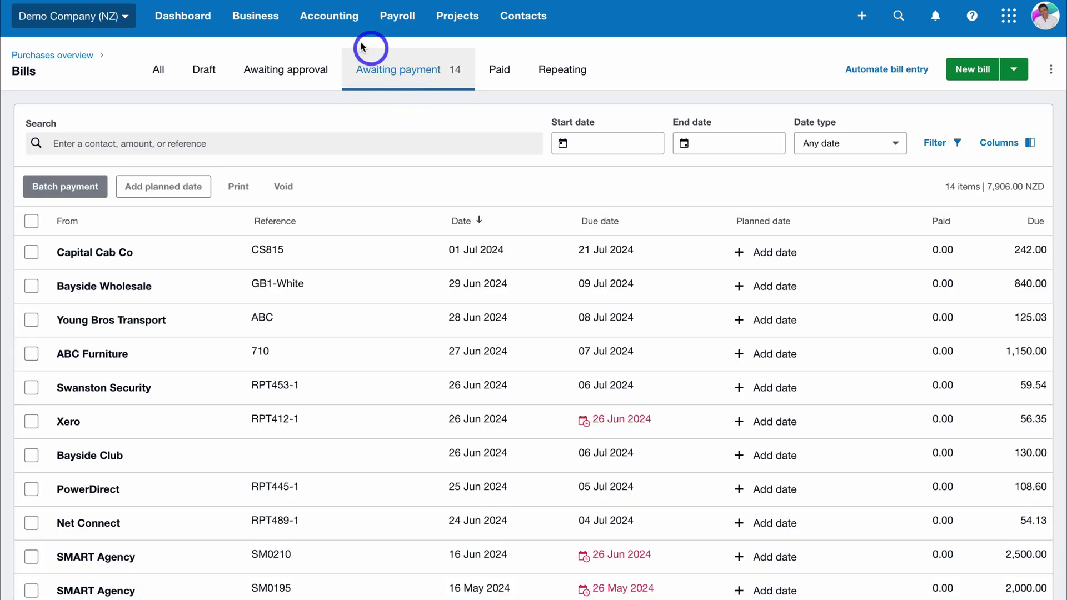
# - Review the blank new item form in products and services, then the purchase and sell details of Golf balls - white 3-pack
pyautogui.click(260, 18)
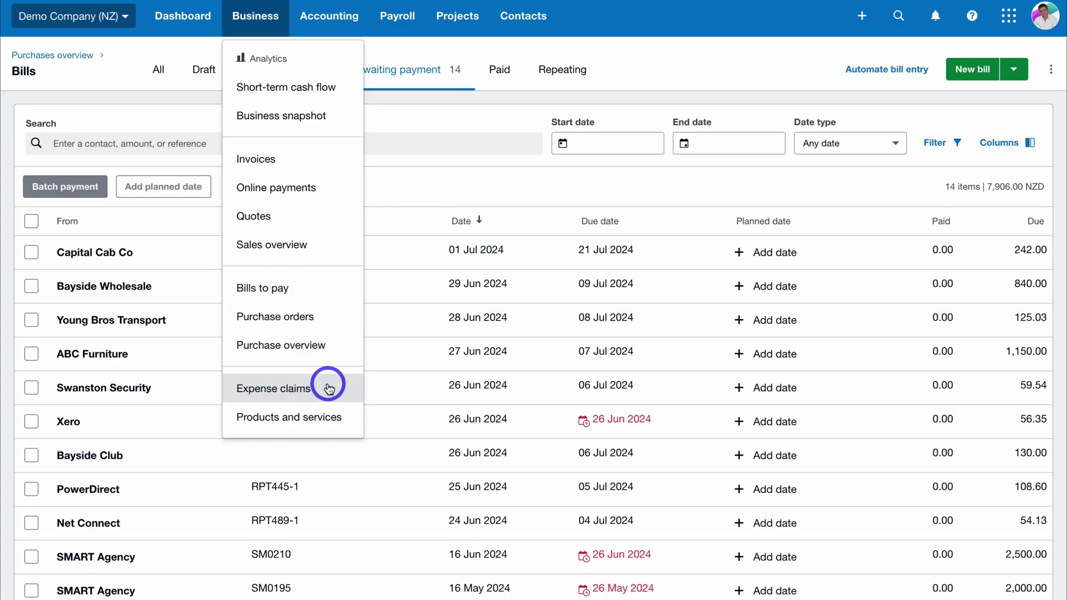
pyautogui.click(342, 420)
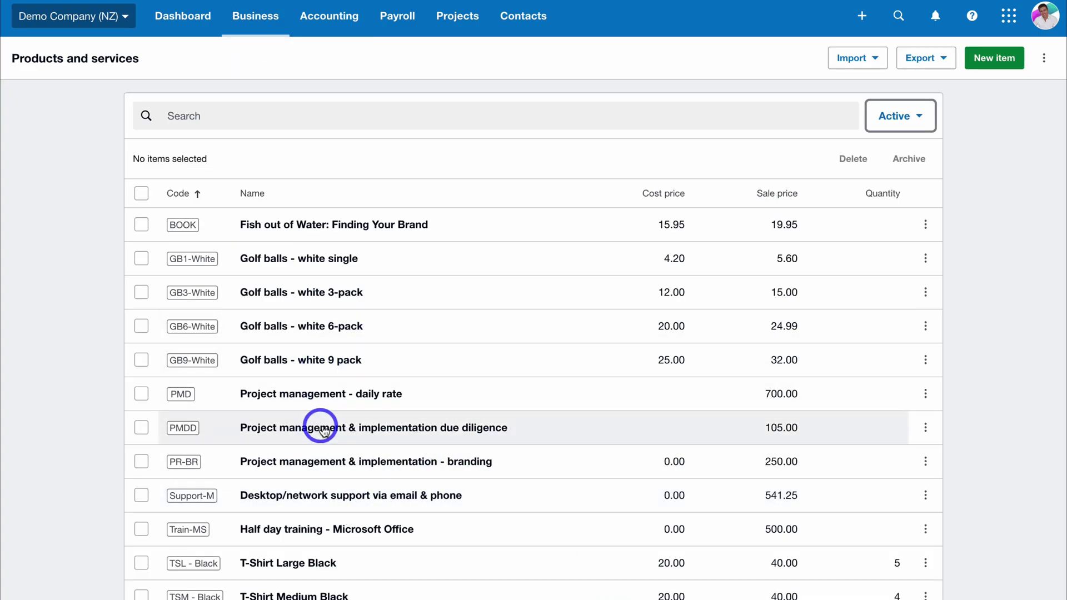
pyautogui.click(981, 59)
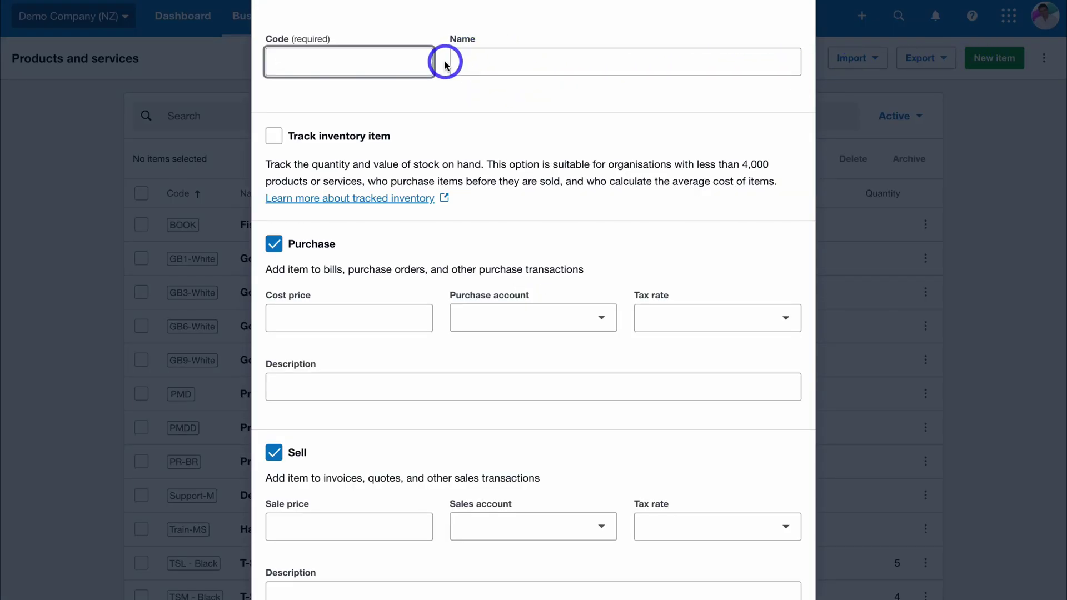
pyautogui.scroll(-2, 511, 91)
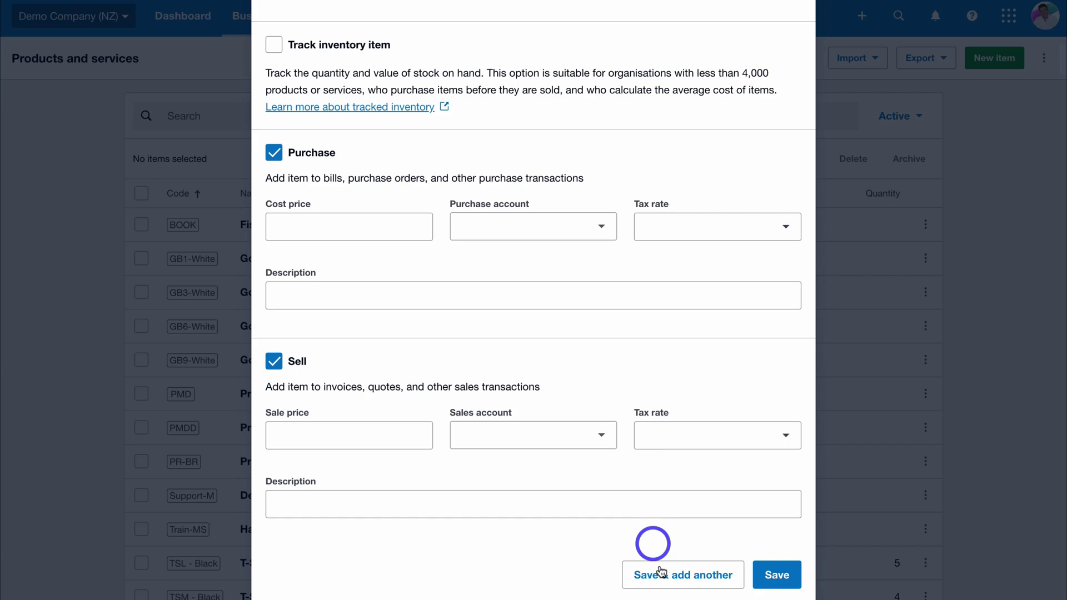
pyautogui.click(777, 575)
pyautogui.click(794, 4)
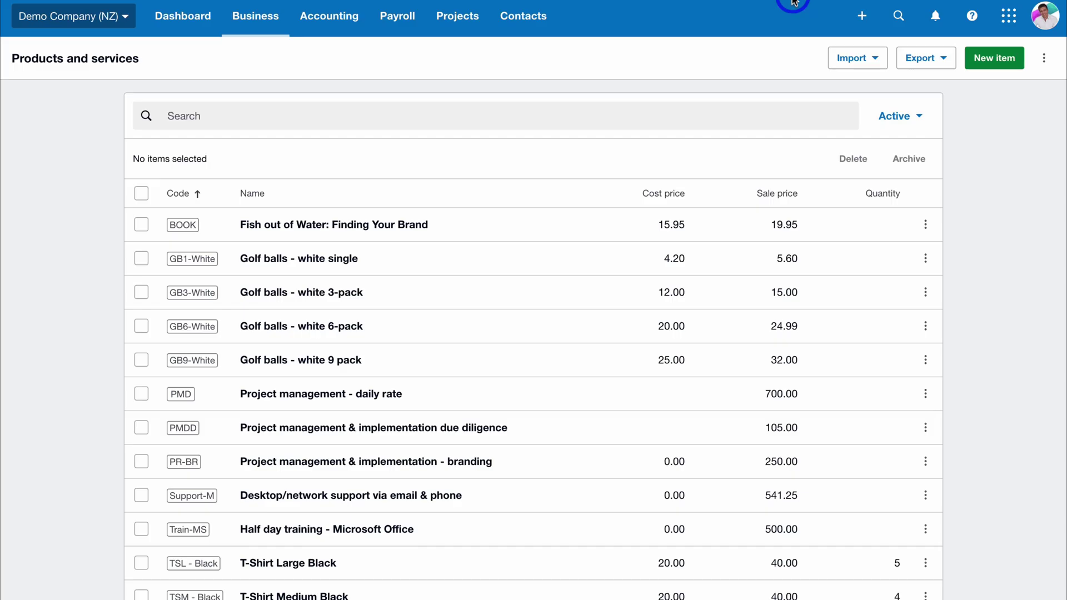
pyautogui.click(310, 302)
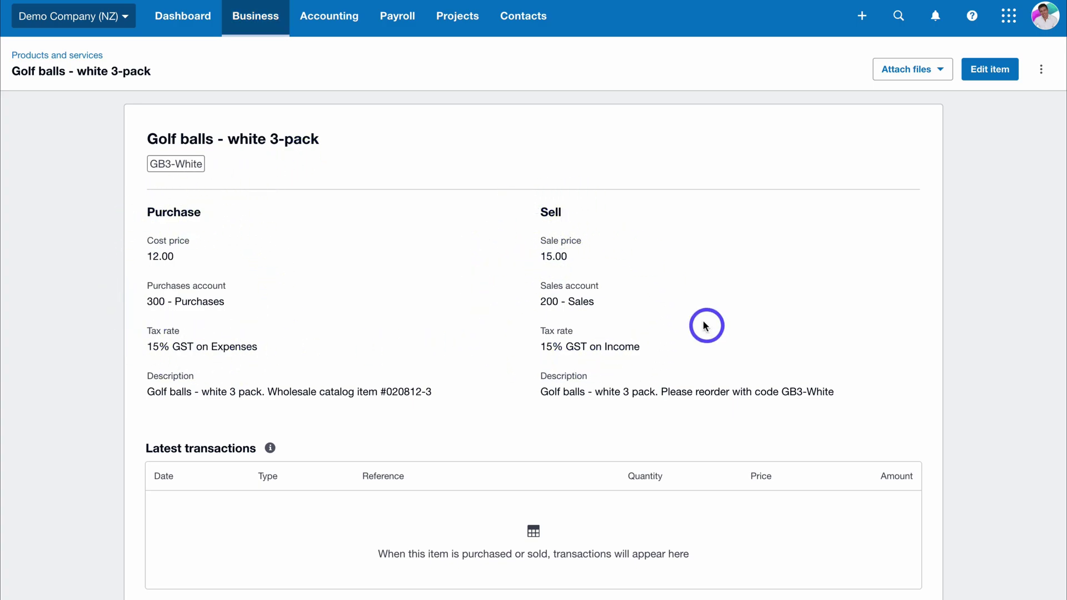
# - Open the accounting reports overview and browse the favourites, financial, payables and receivables, and payroll reports
pyautogui.click(323, 24)
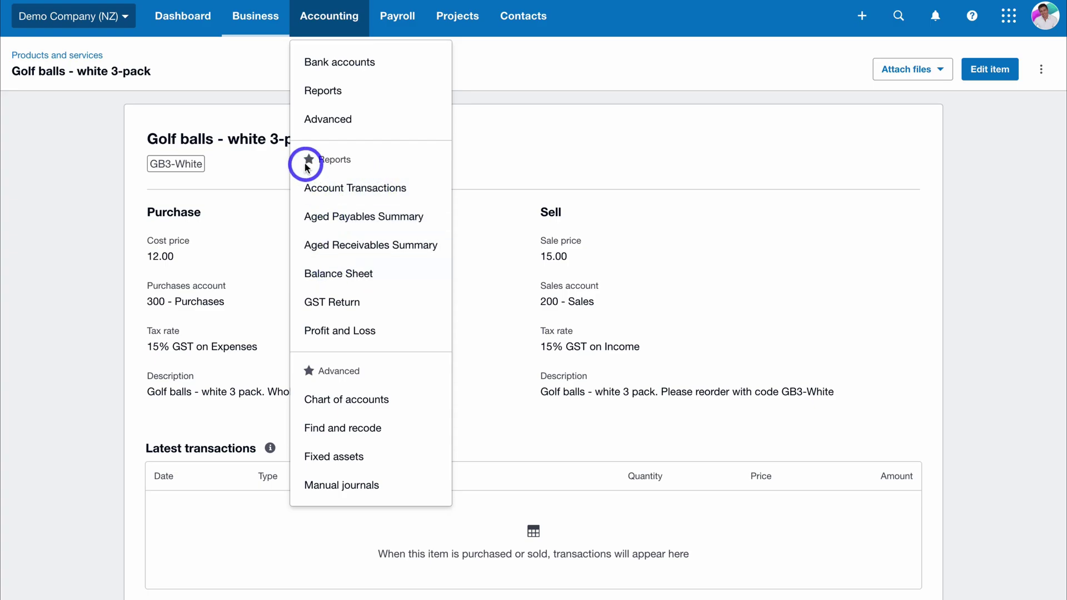
pyautogui.click(370, 91)
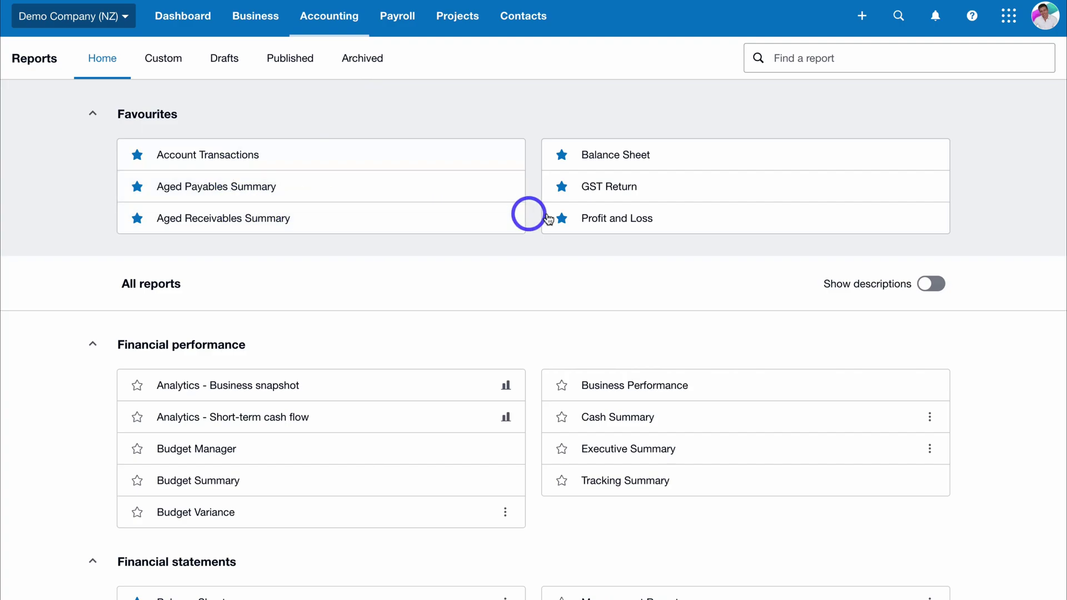
pyautogui.click(781, 60)
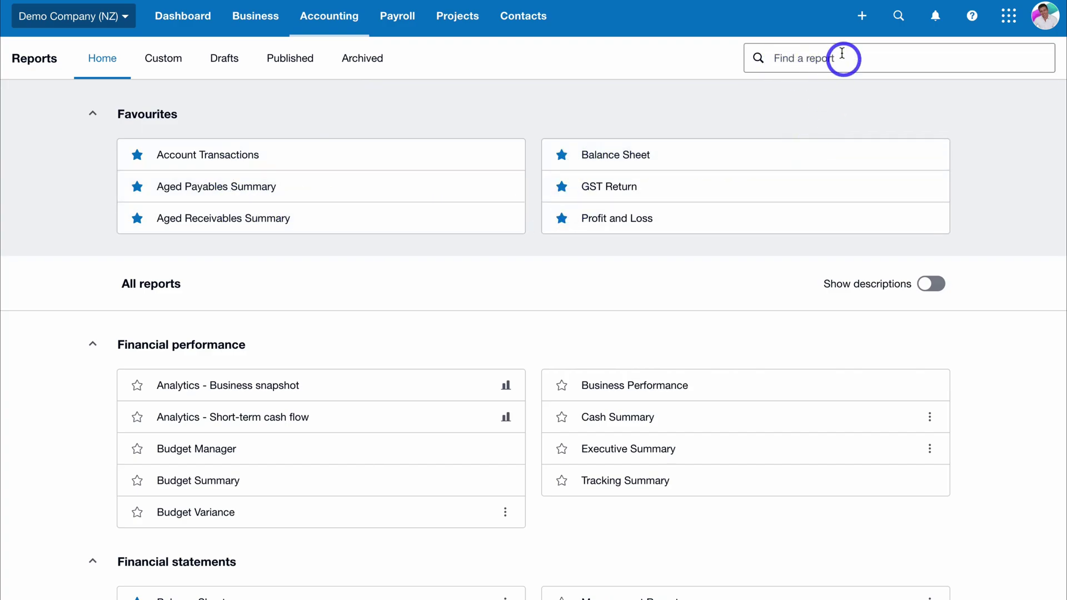
pyautogui.scroll(-10, 832, 60)
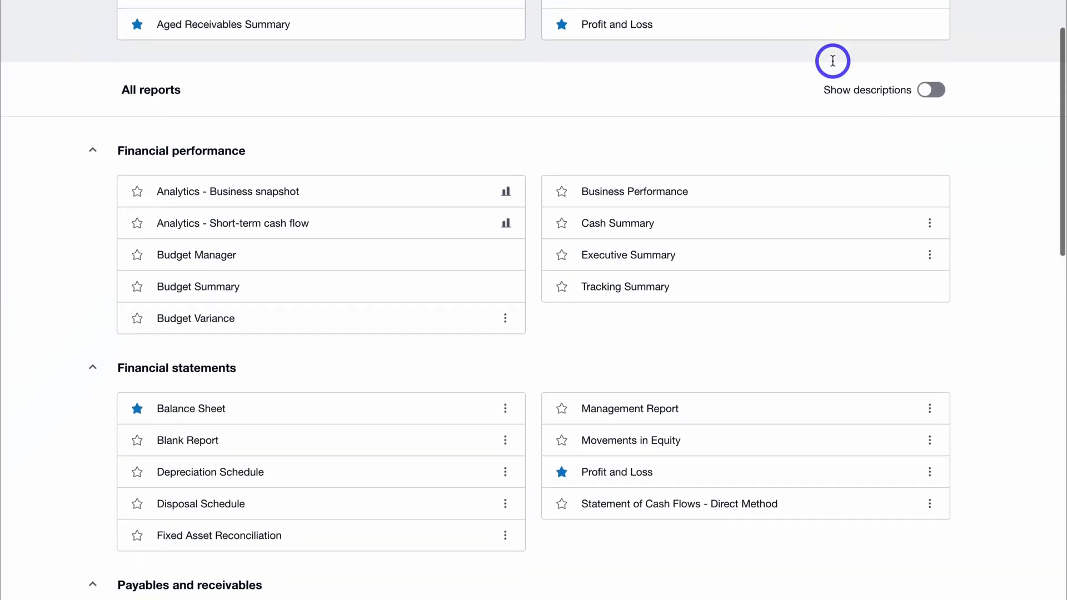
pyautogui.scroll(-2, 833, 64)
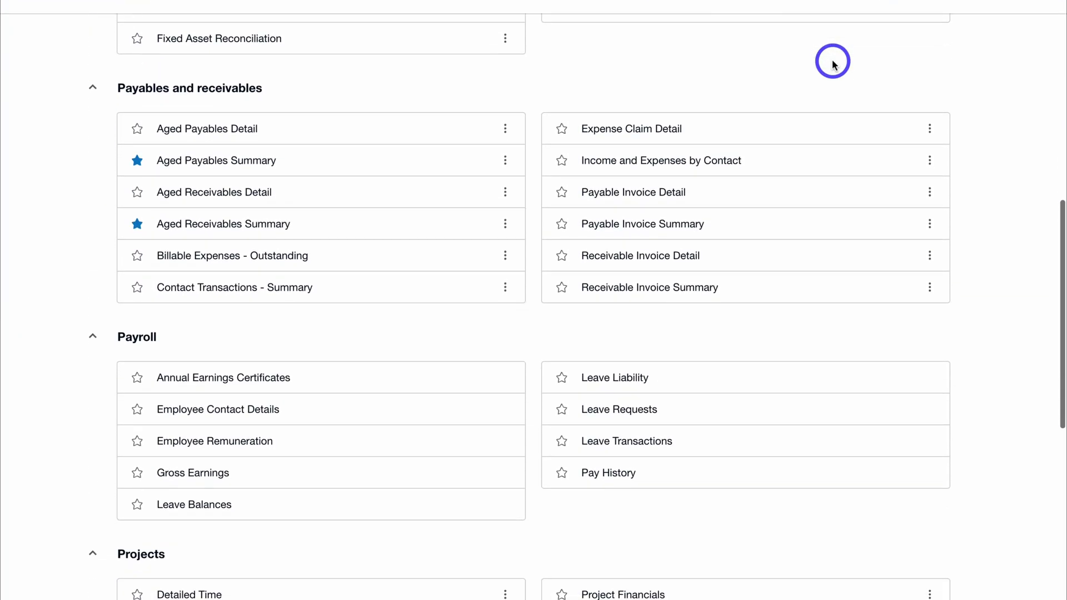
pyautogui.scroll(10, 833, 64)
pyautogui.scroll(3, 833, 64)
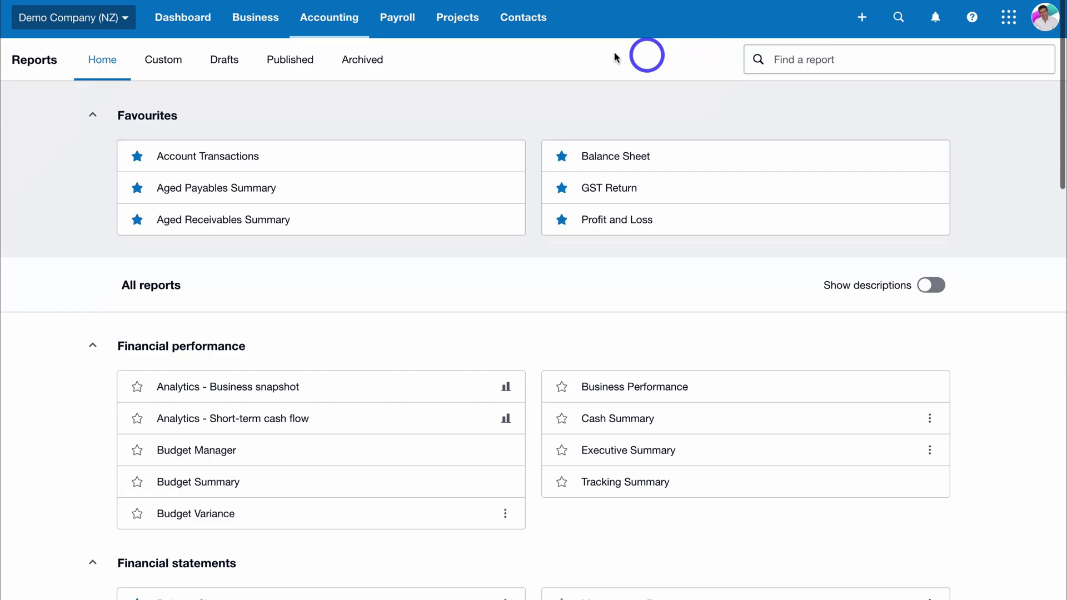
# - Open the Profit and Loss report and examine its figures and its save and export format options
pyautogui.click(326, 17)
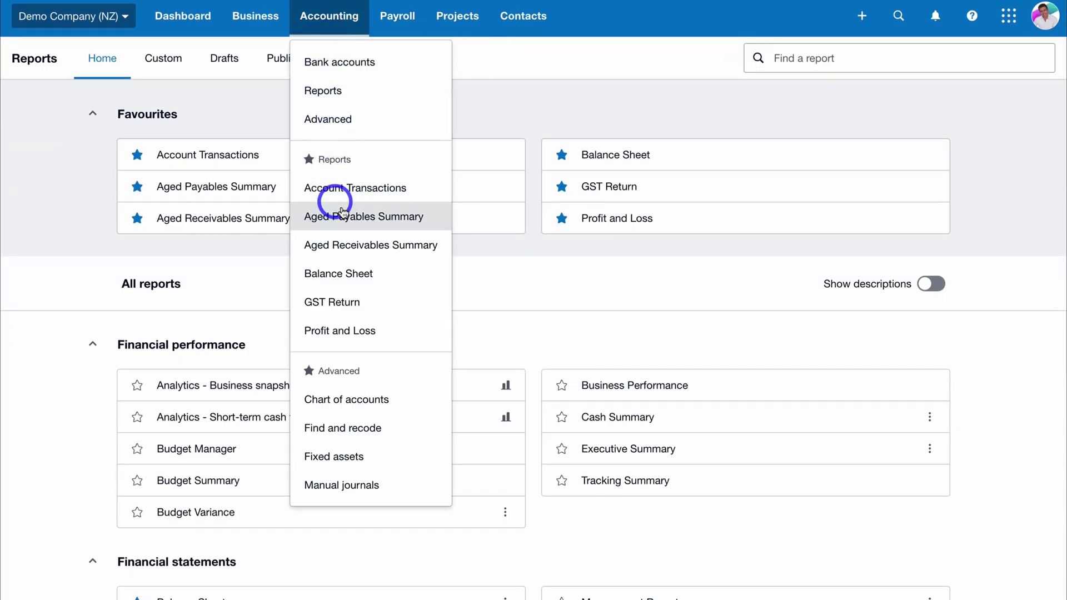
pyautogui.click(389, 331)
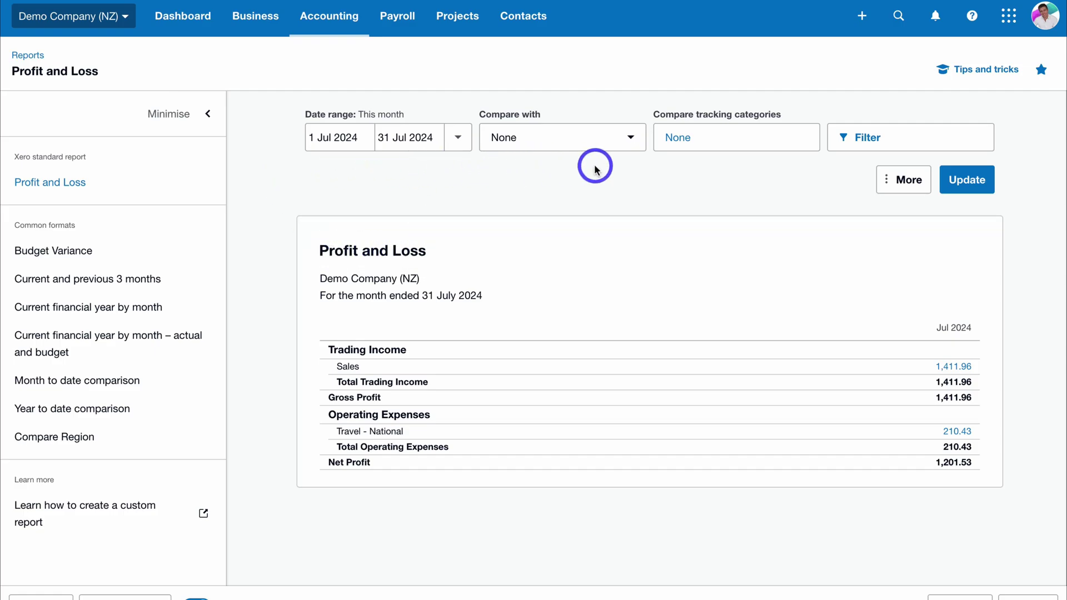
pyautogui.scroll(-1, 595, 162)
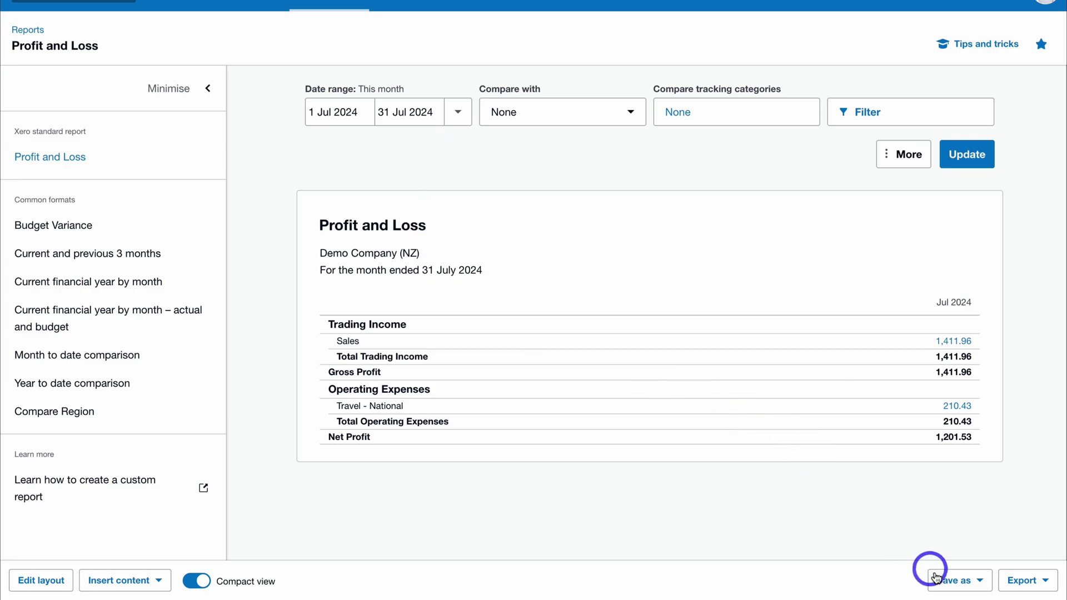
pyautogui.click(957, 580)
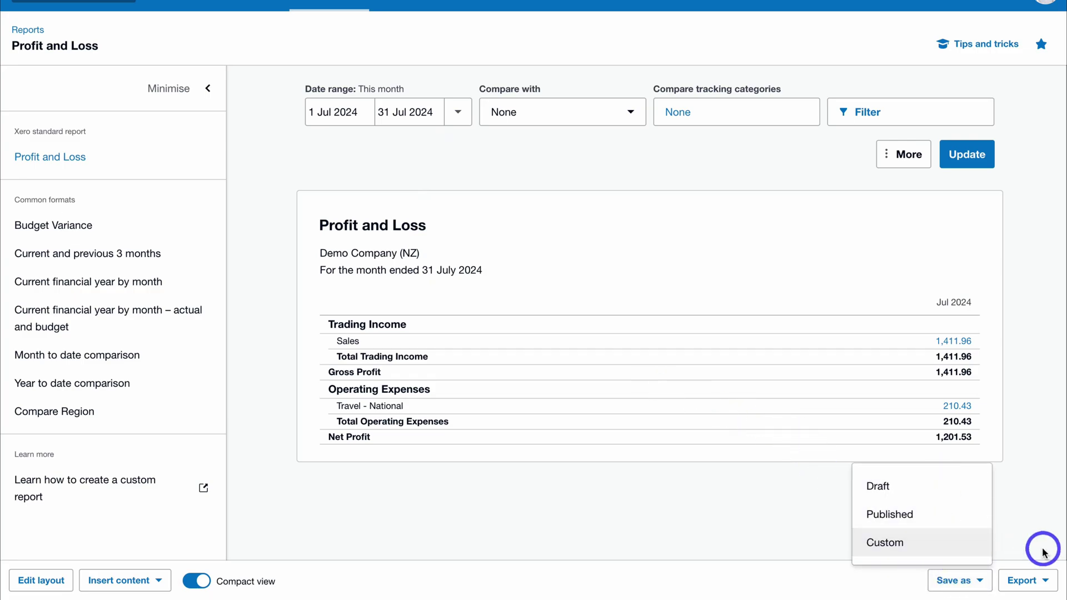
pyautogui.click(1029, 576)
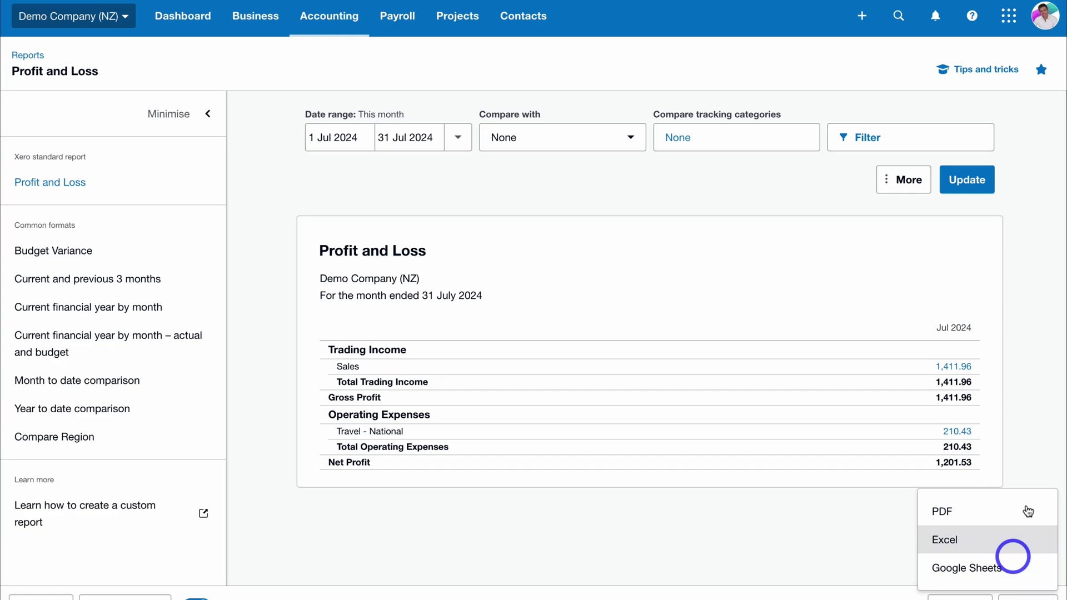
pyautogui.click(1019, 448)
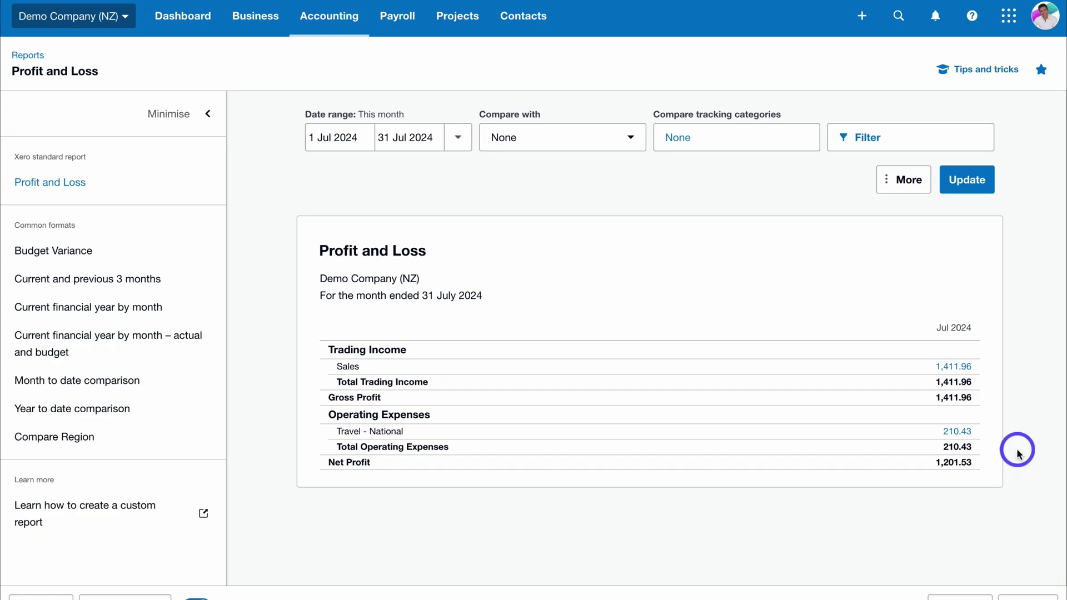
pyautogui.click(322, 20)
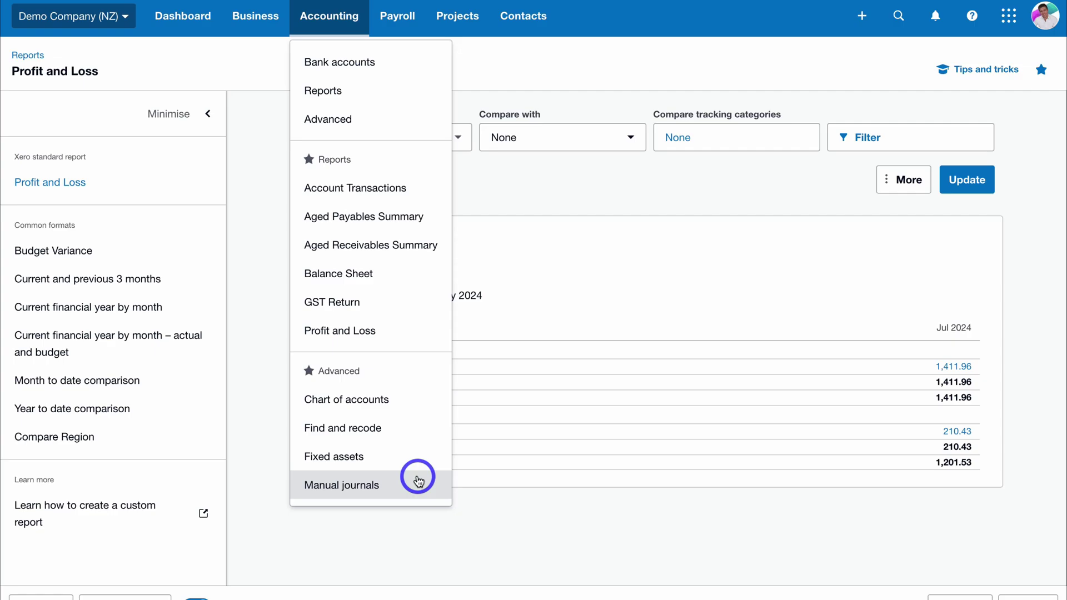
pyautogui.click(554, 224)
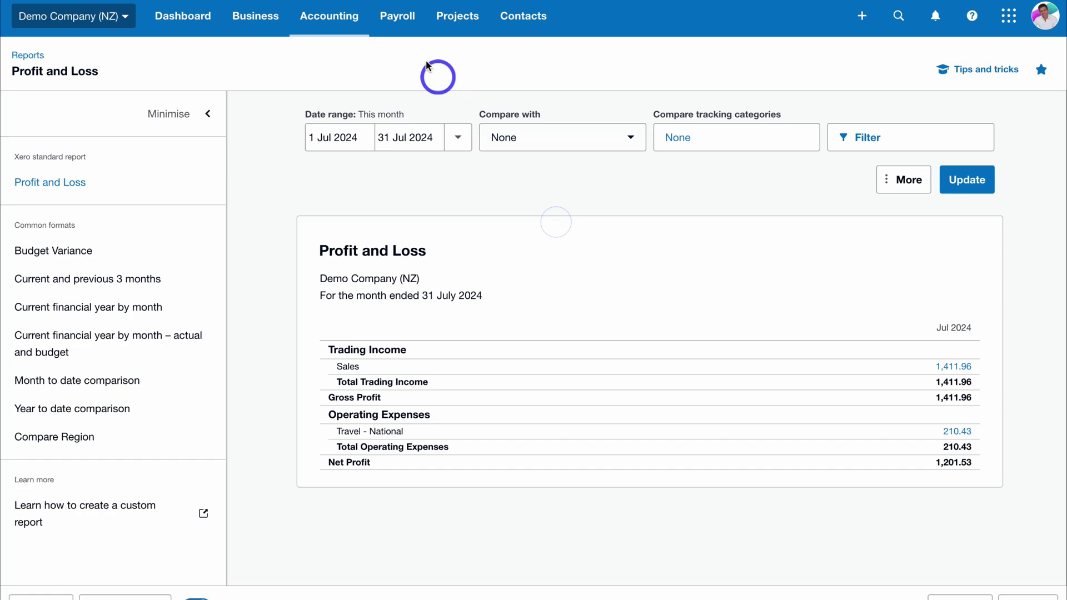
# - Review the payroll employees and contractors, then all in-progress projects with the project timer
pyautogui.click(400, 23)
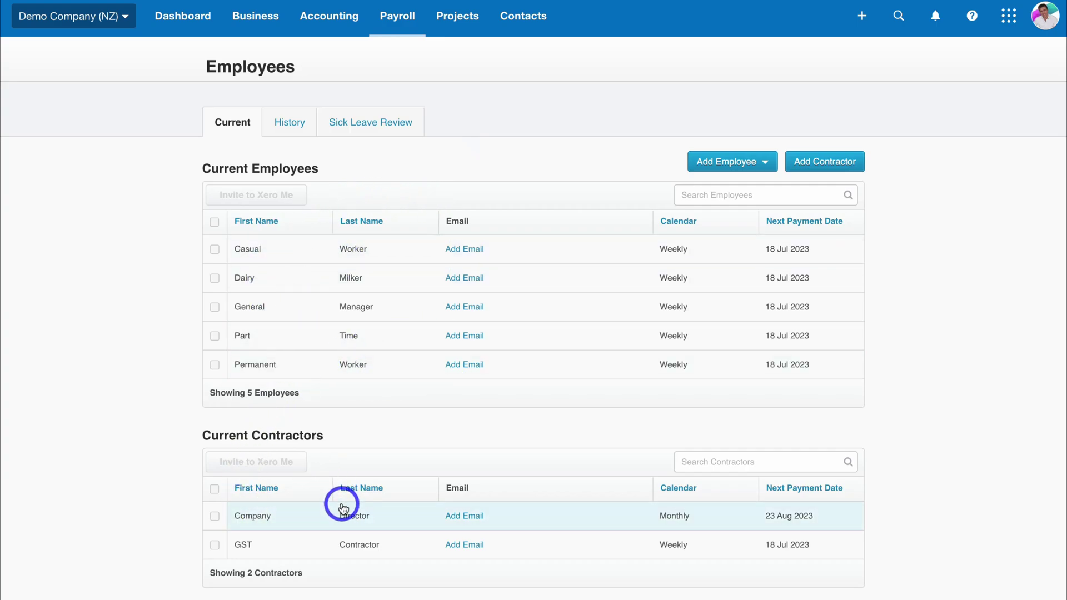
pyautogui.click(459, 25)
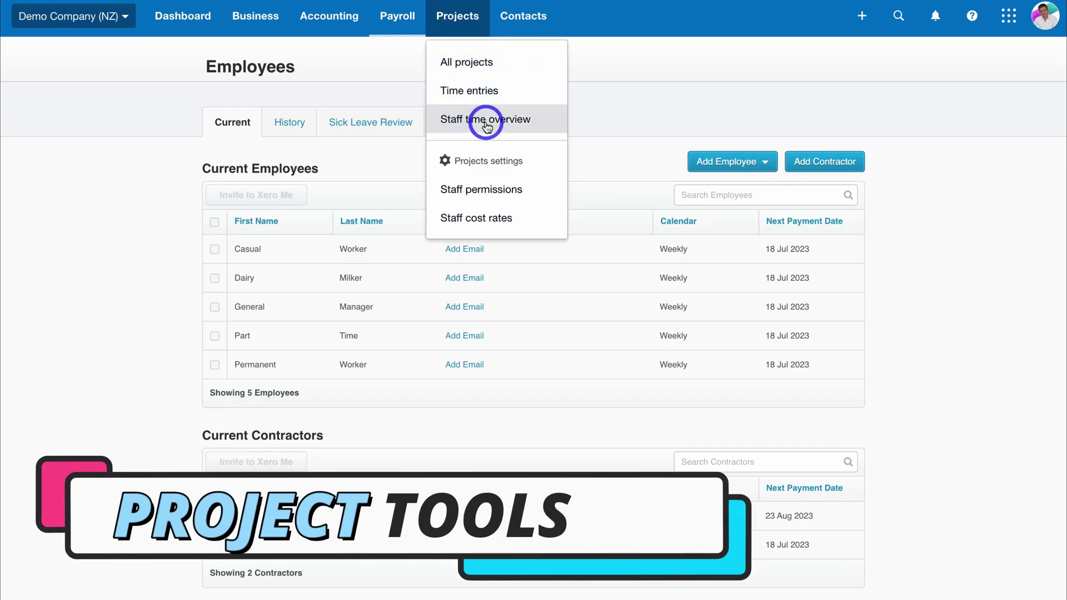
pyautogui.click(505, 67)
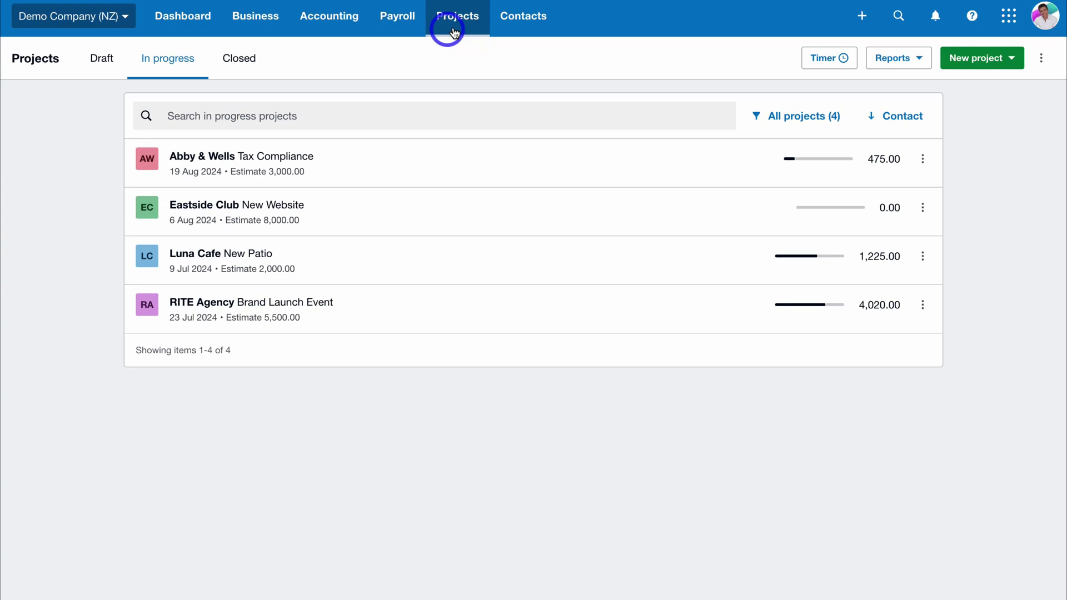
pyautogui.click(822, 58)
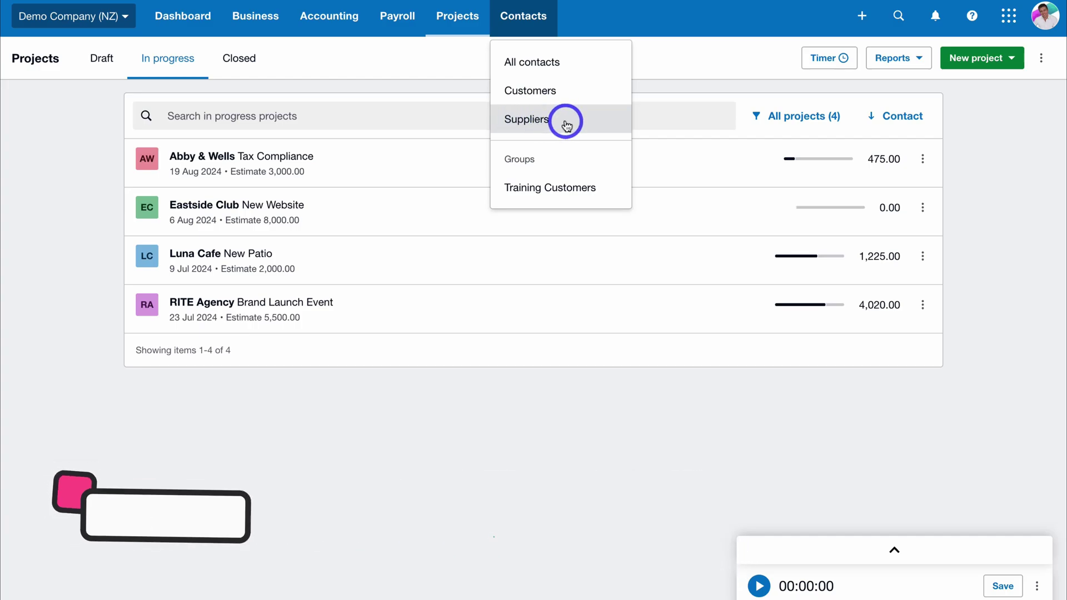
# - Return to the dashboard and open the Business Bank Account's items for reconciliation
pyautogui.click(189, 21)
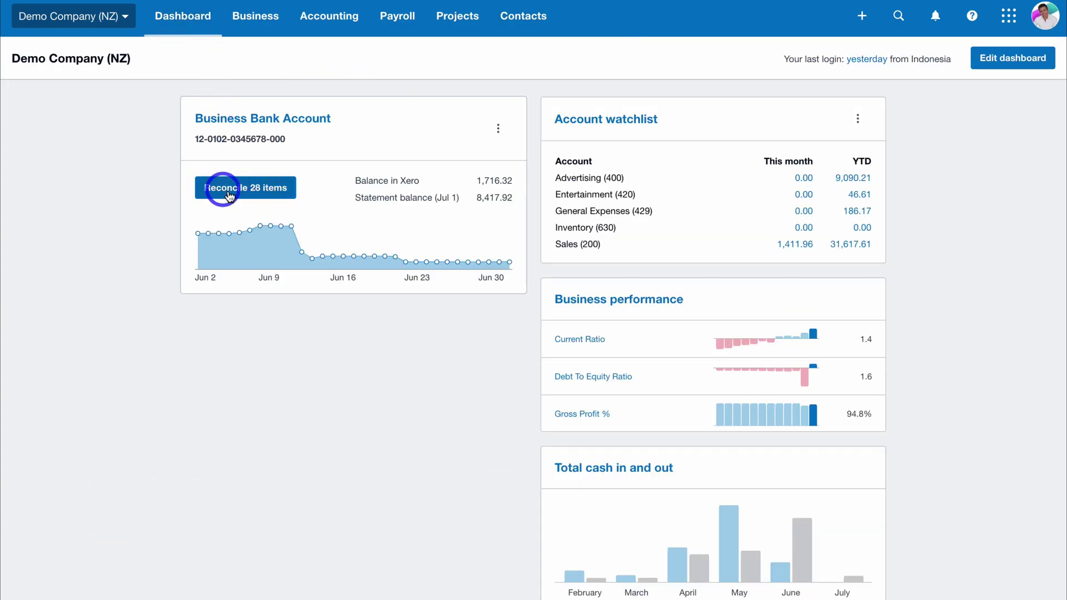
pyautogui.click(241, 196)
pyautogui.click(308, 32)
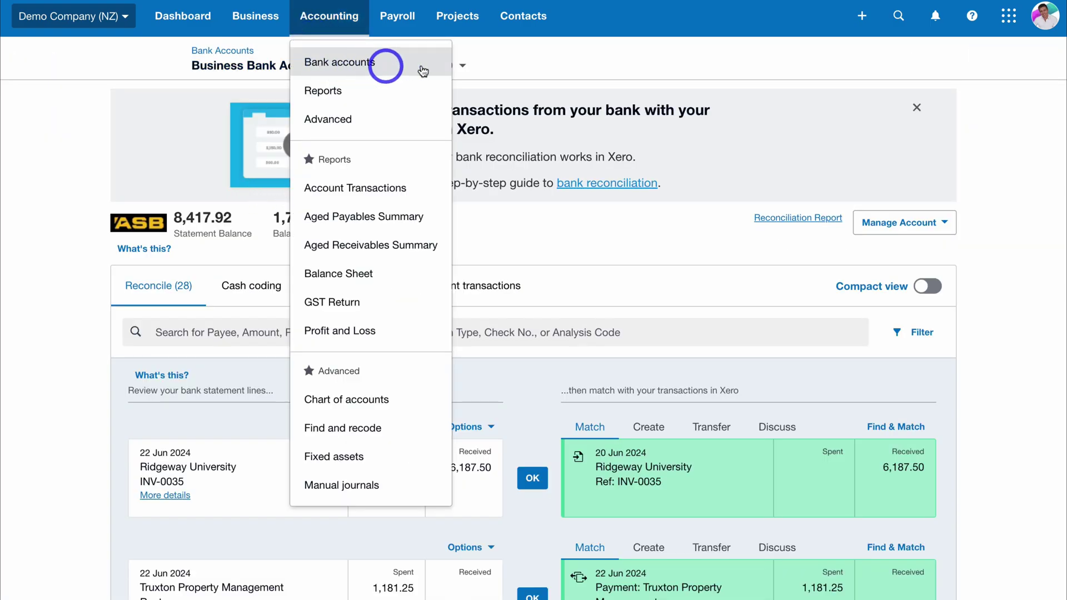
pyautogui.scroll(-5, 512, 66)
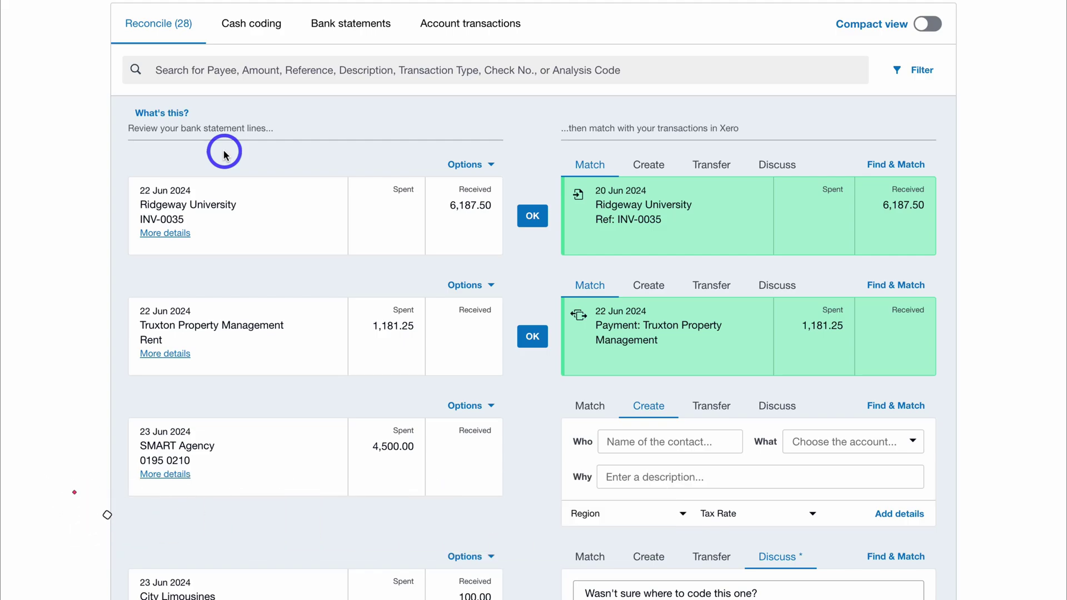
# - Accept the suggested matches for the Ridgeway University INV-0035 and Truxton Property Management rent statement lines
pyautogui.scroll(-1, 222, 133)
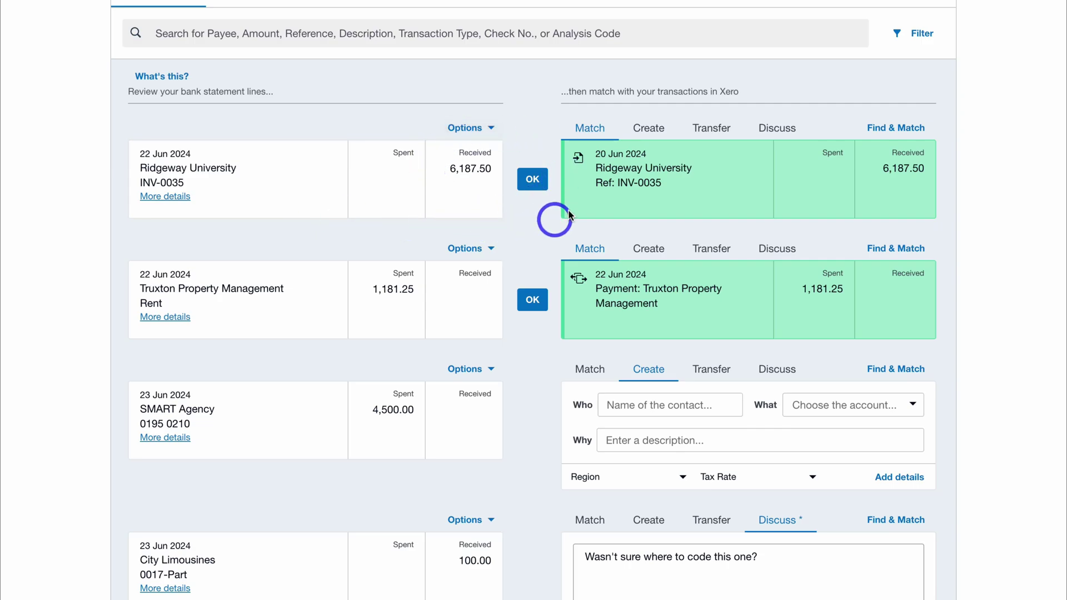
pyautogui.click(532, 180)
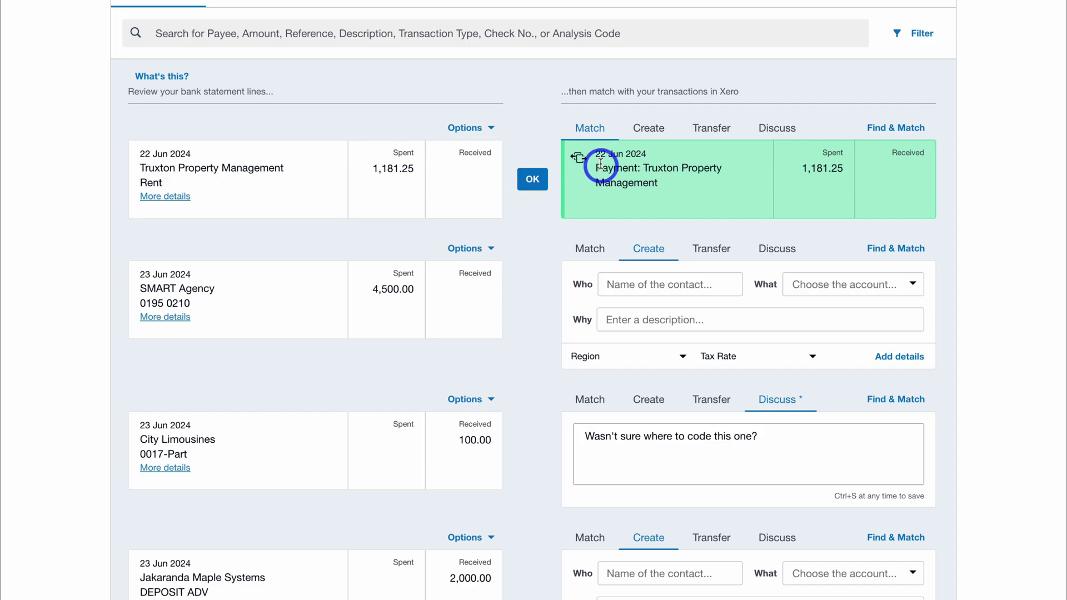
pyautogui.click(533, 179)
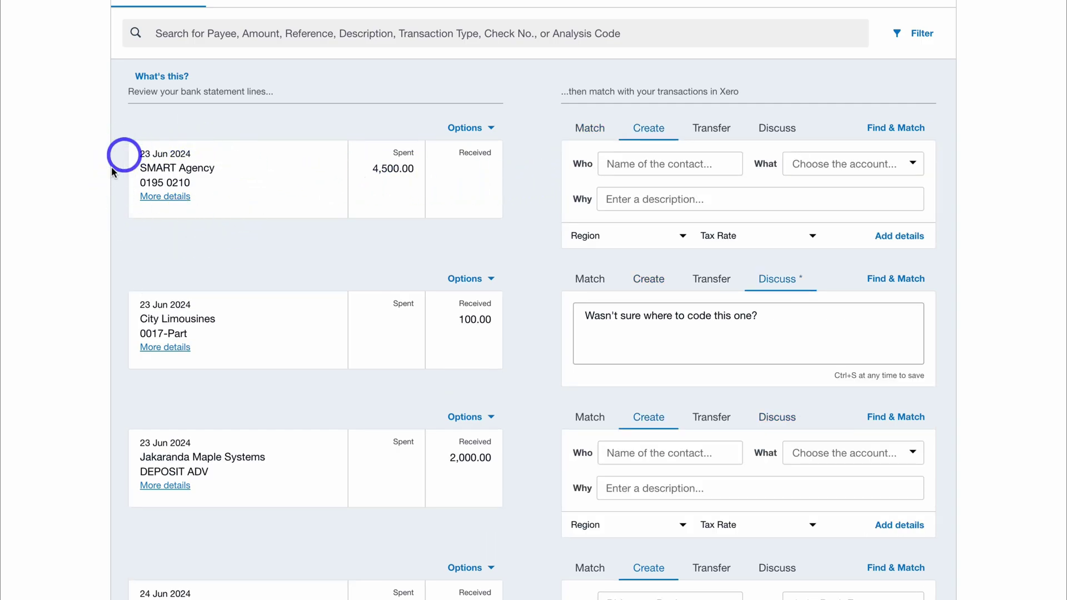
# - For the SMART Agency statement line, set the contact to SMART Agency and the account to 400 - Advertising
pyautogui.click(638, 162)
pyautogui.write('SM')
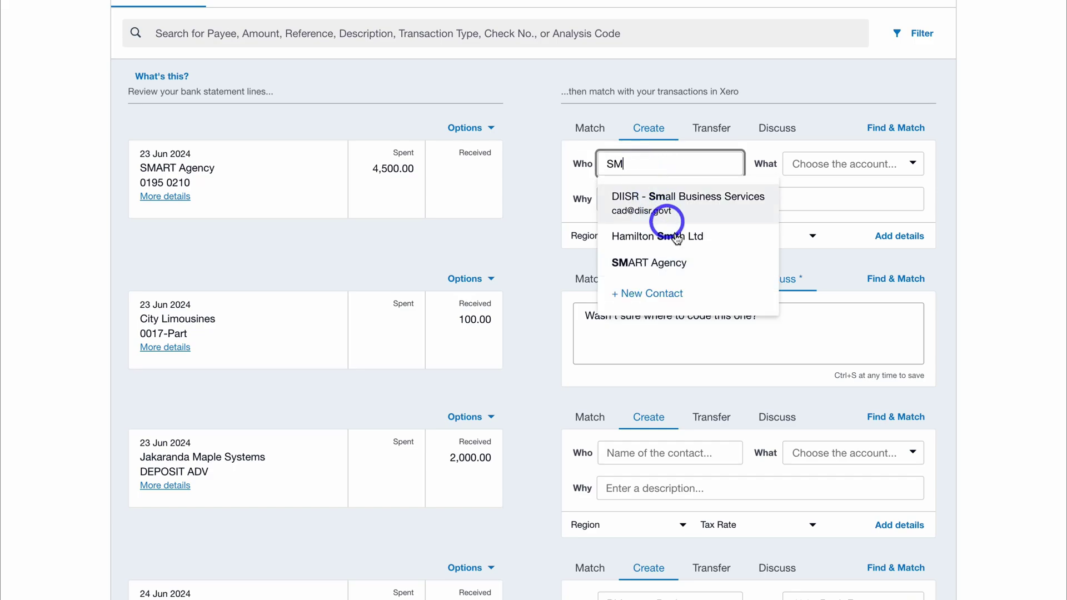
pyautogui.click(711, 267)
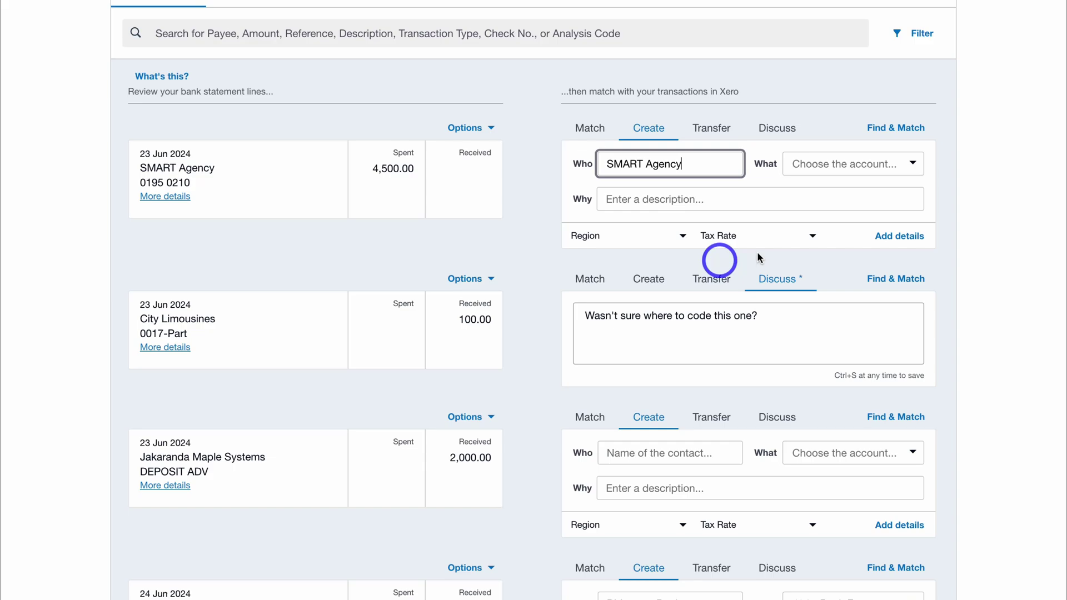
pyautogui.click(863, 164)
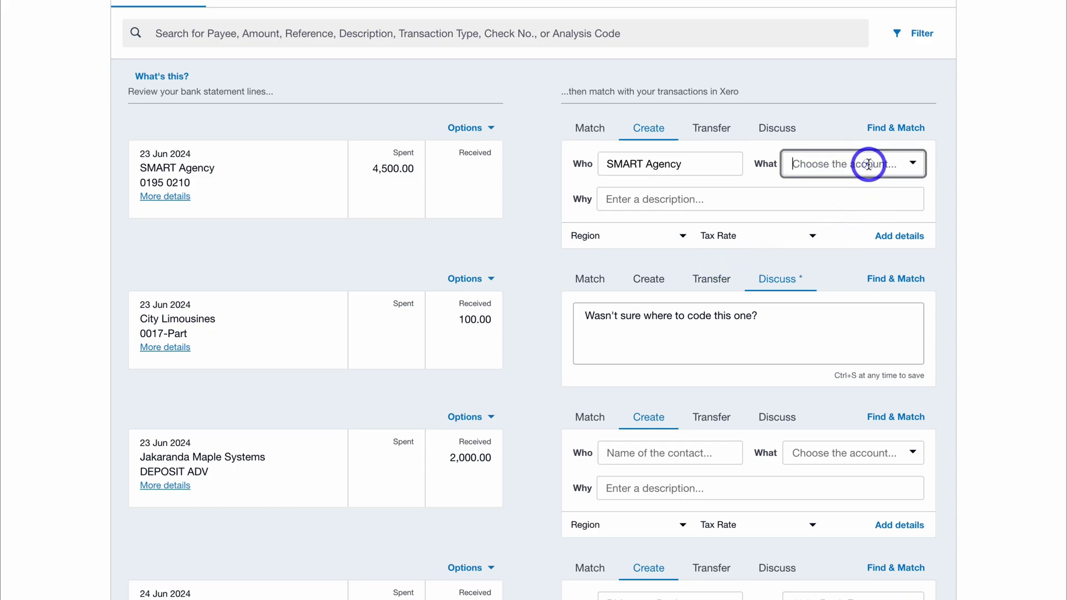
pyautogui.click(913, 164)
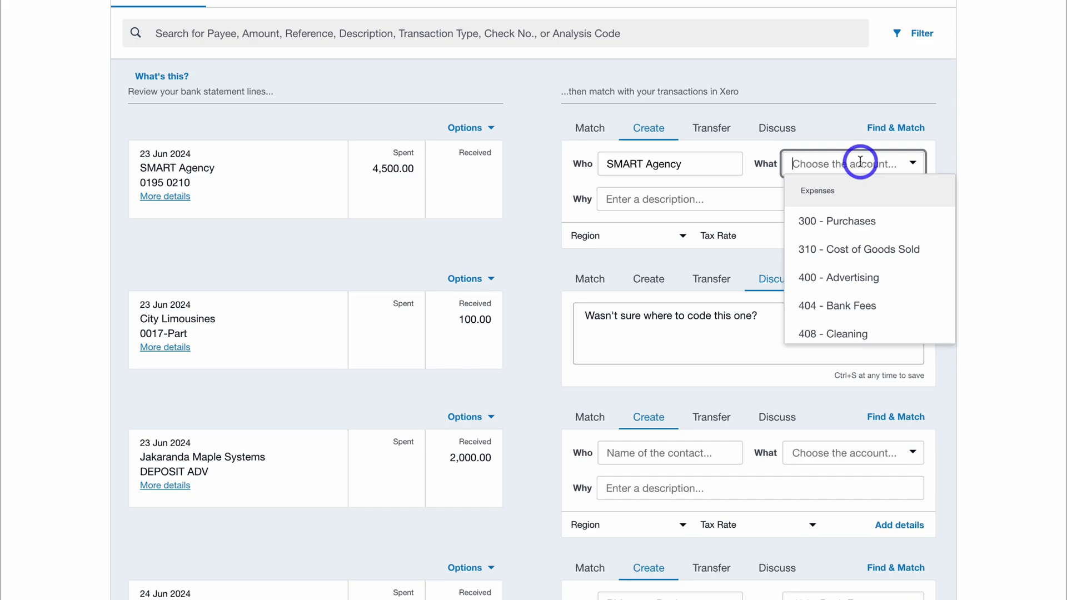
pyautogui.click(915, 286)
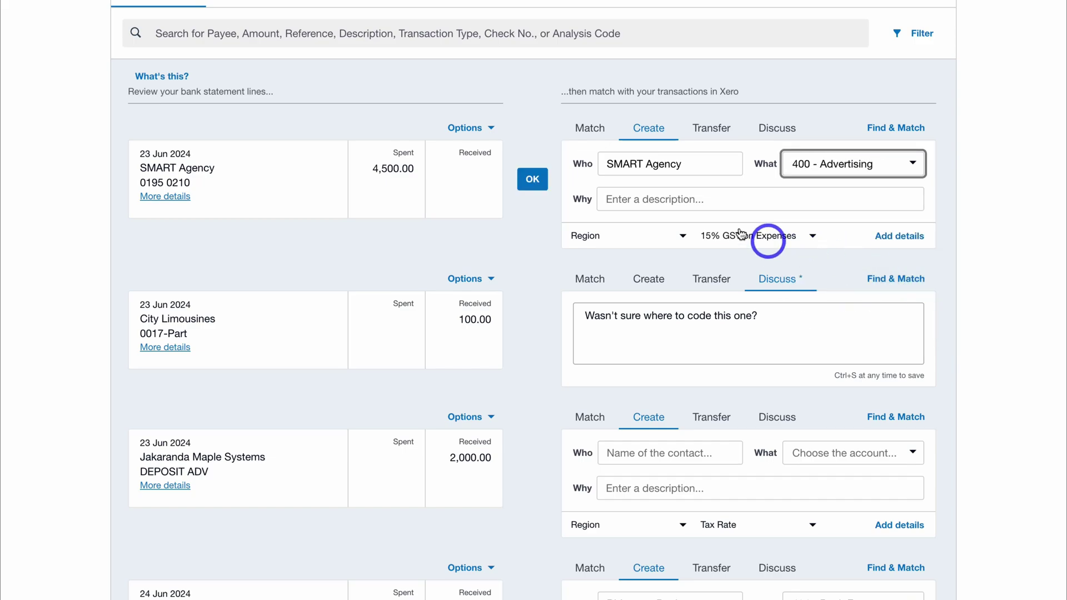
# - Describe the SMART Agency transaction as "SEO work on our website", set its tax rate to No GST and reconcile it
pyautogui.click(671, 198)
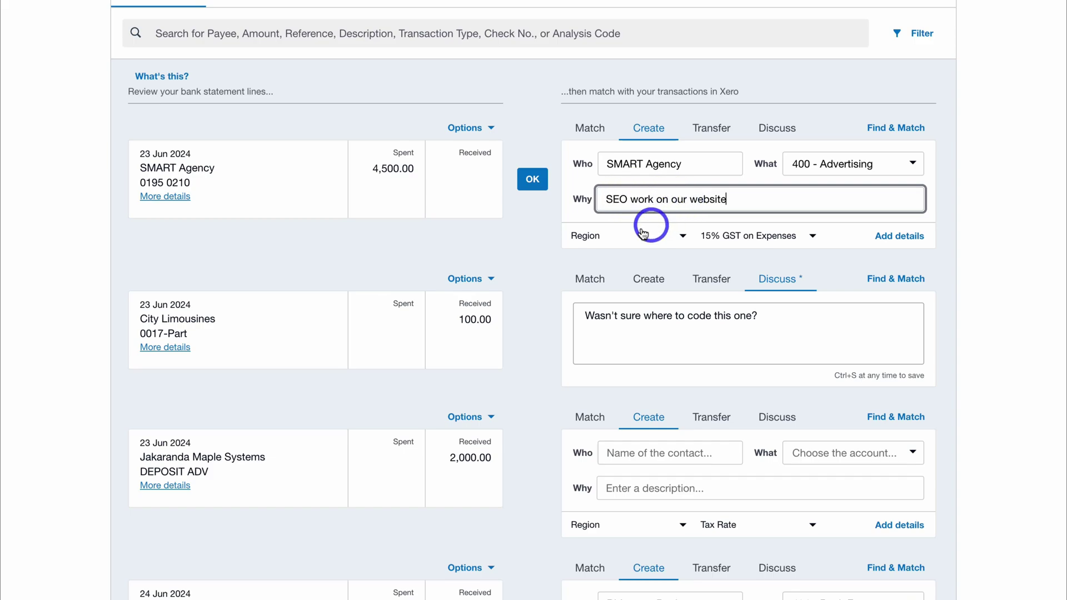
pyautogui.click(672, 236)
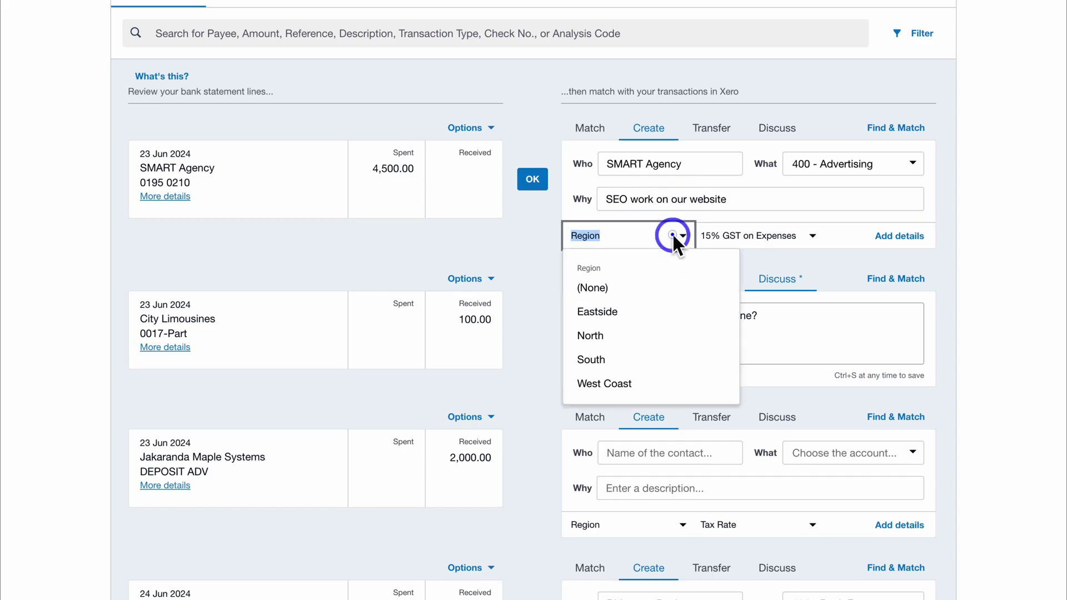
pyautogui.click(667, 284)
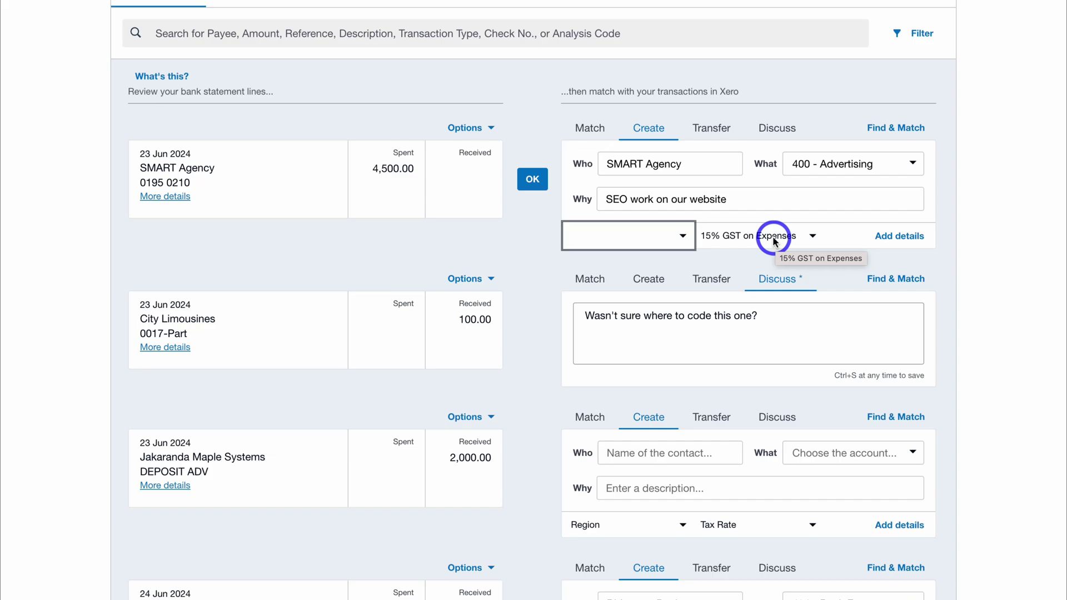
pyautogui.click(812, 237)
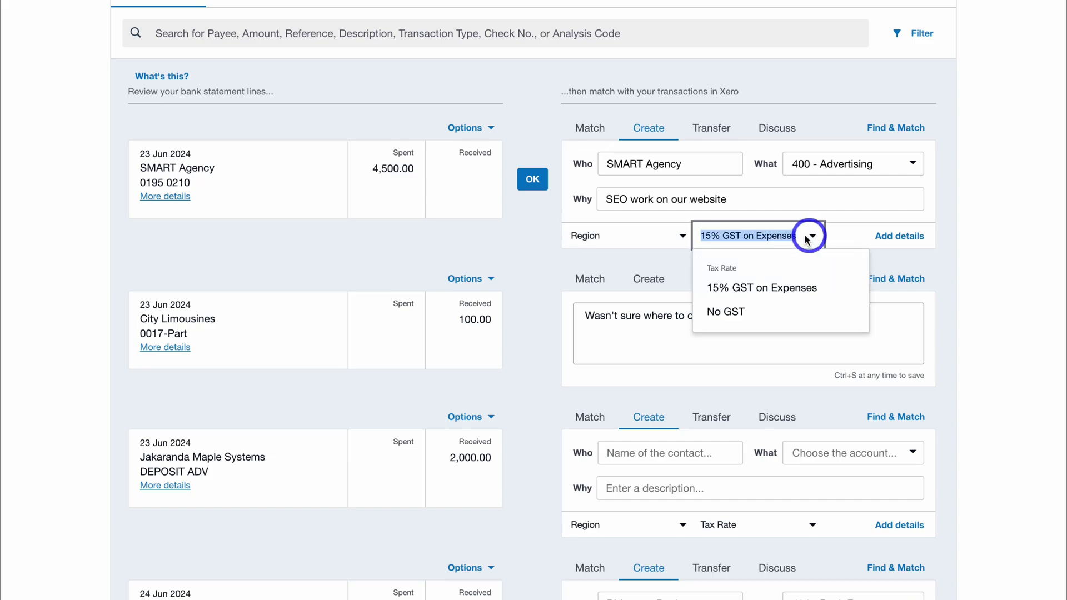
pyautogui.click(726, 312)
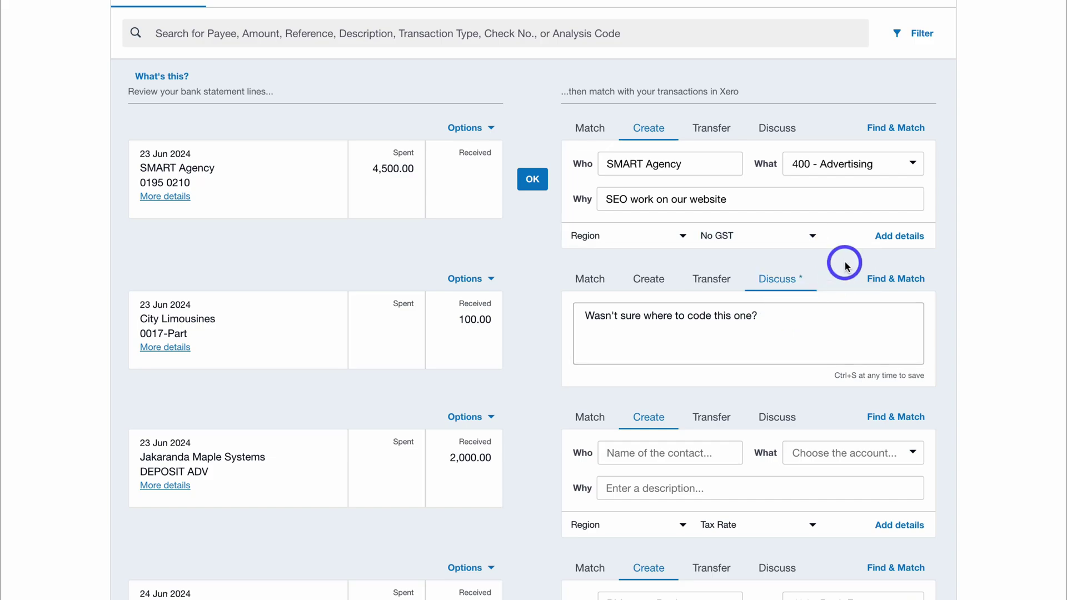
pyautogui.click(534, 180)
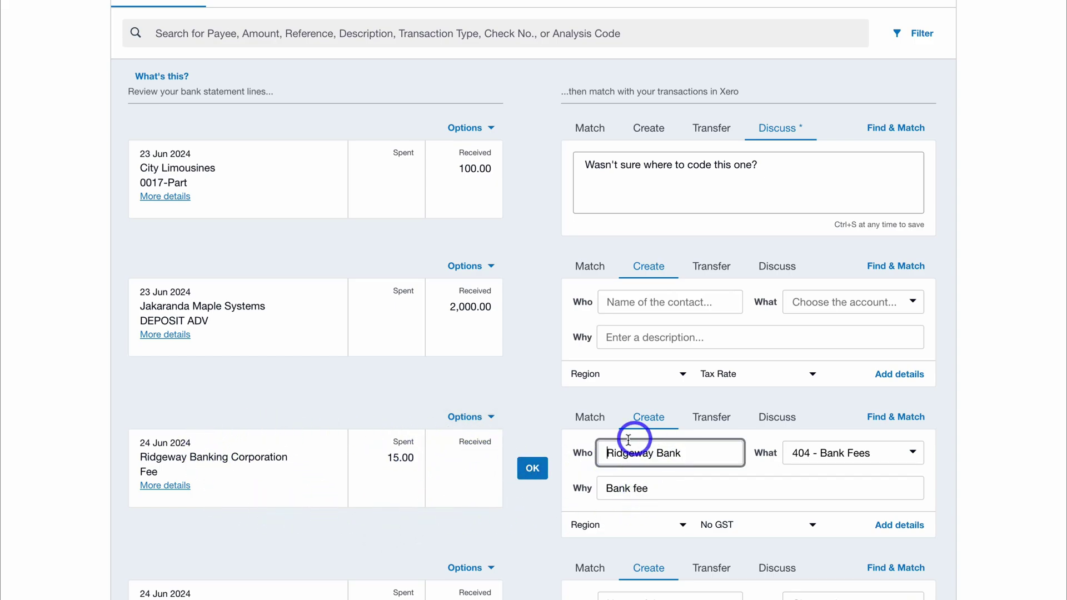
# - Check the prefilled contact and description of the Ridgeway Banking Corporation fee and reconcile it
pyautogui.moveTo(694, 451); pyautogui.dragTo(600, 452)
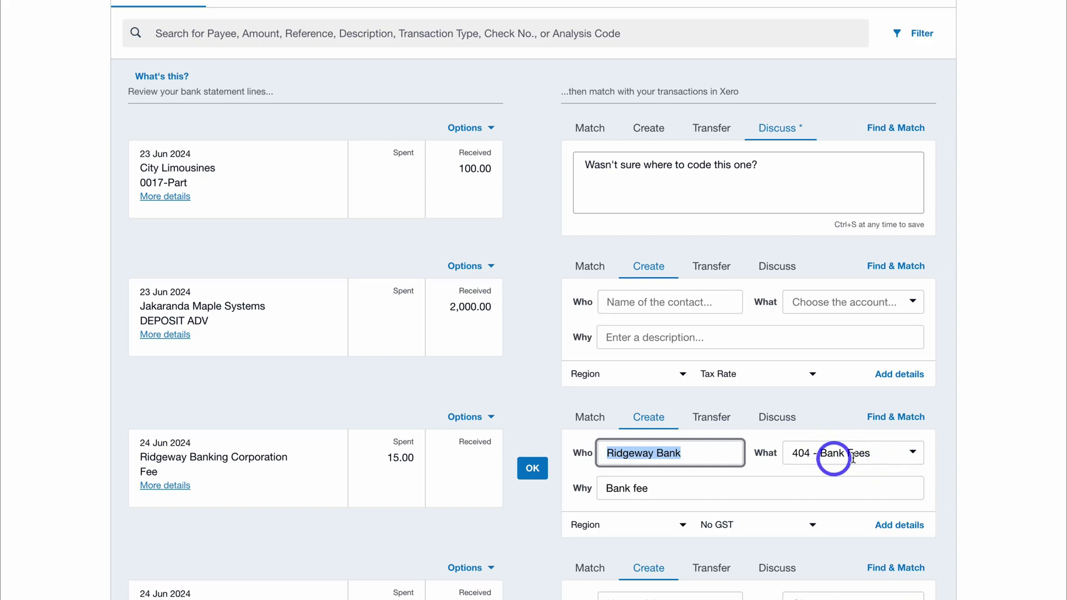
pyautogui.click(678, 491)
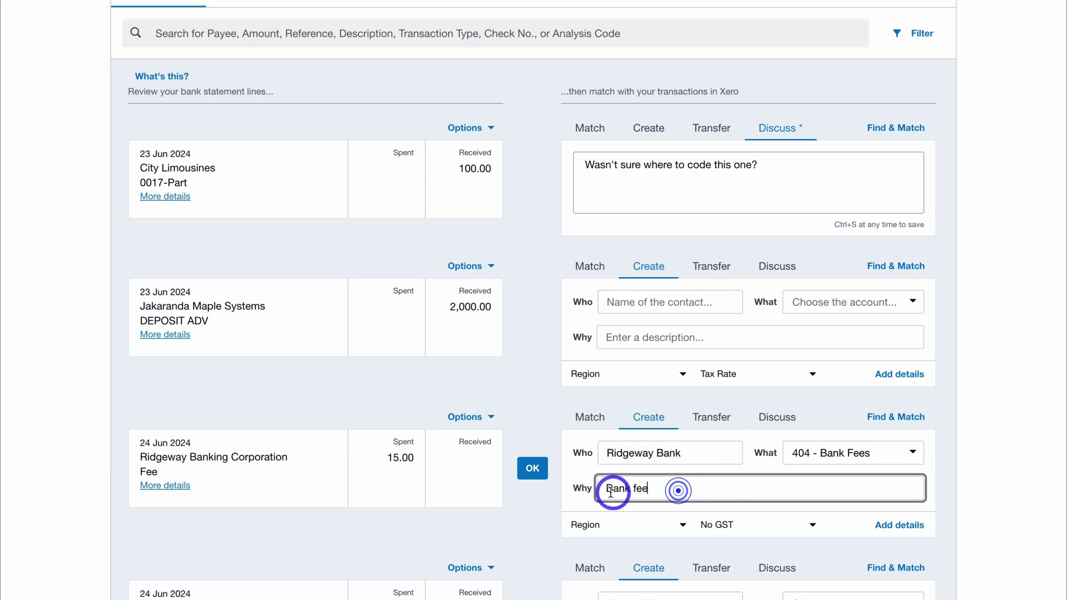
pyautogui.click(532, 471)
# - Review the record types that can be created new, then check the Xero search and the notifications
pyautogui.scroll(5, 531, 476)
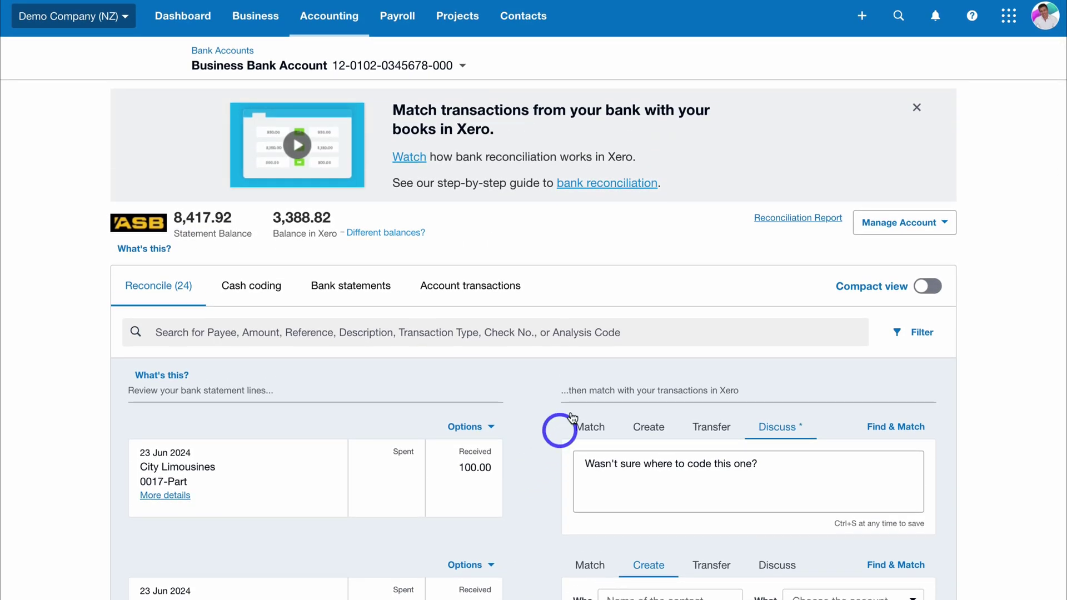
pyautogui.click(859, 16)
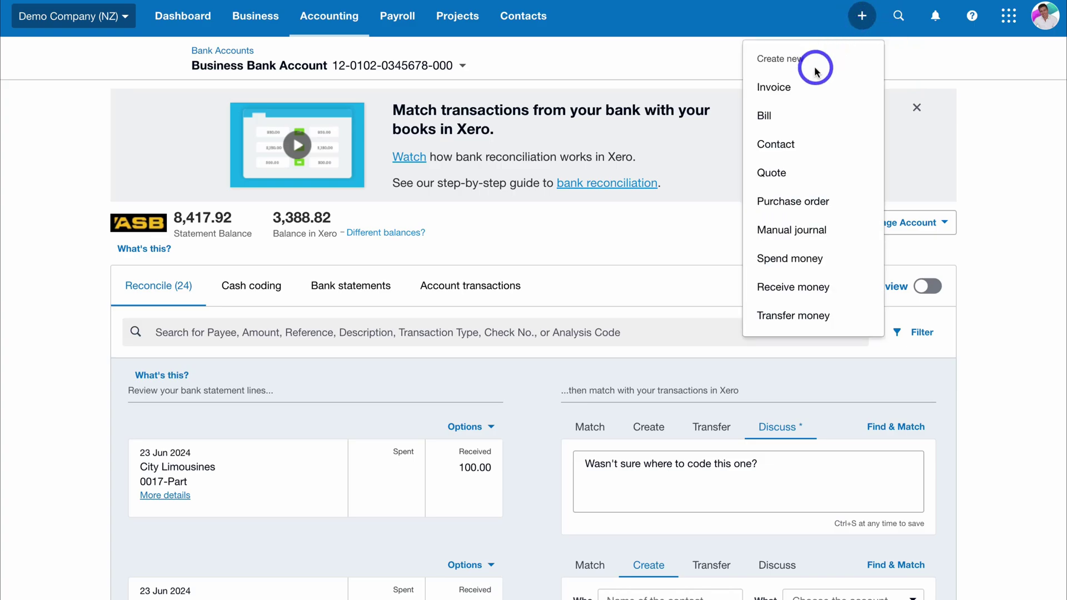
pyautogui.click(901, 26)
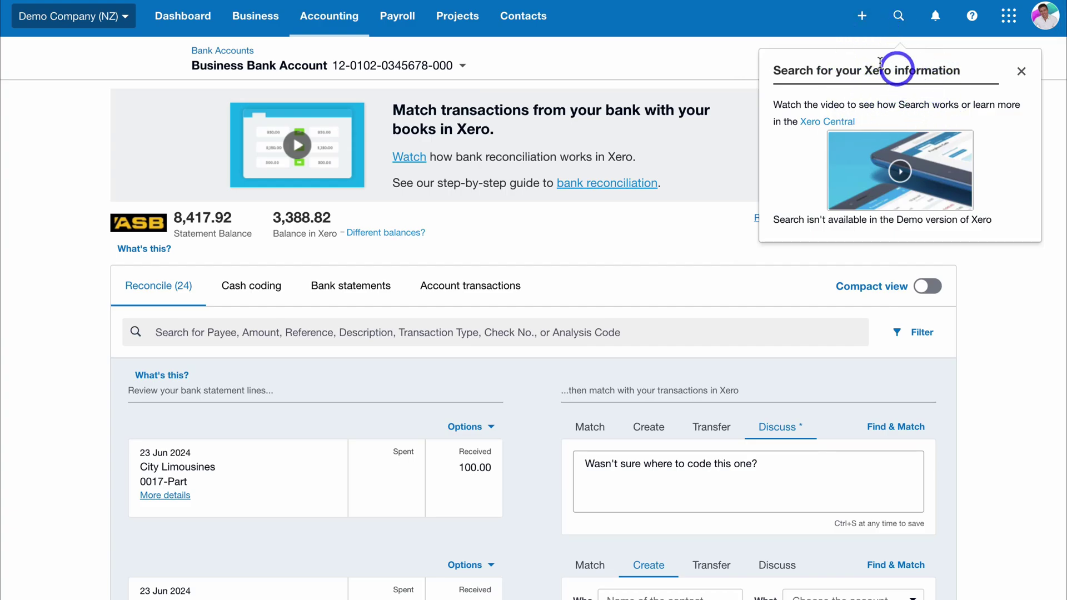
pyautogui.click(938, 24)
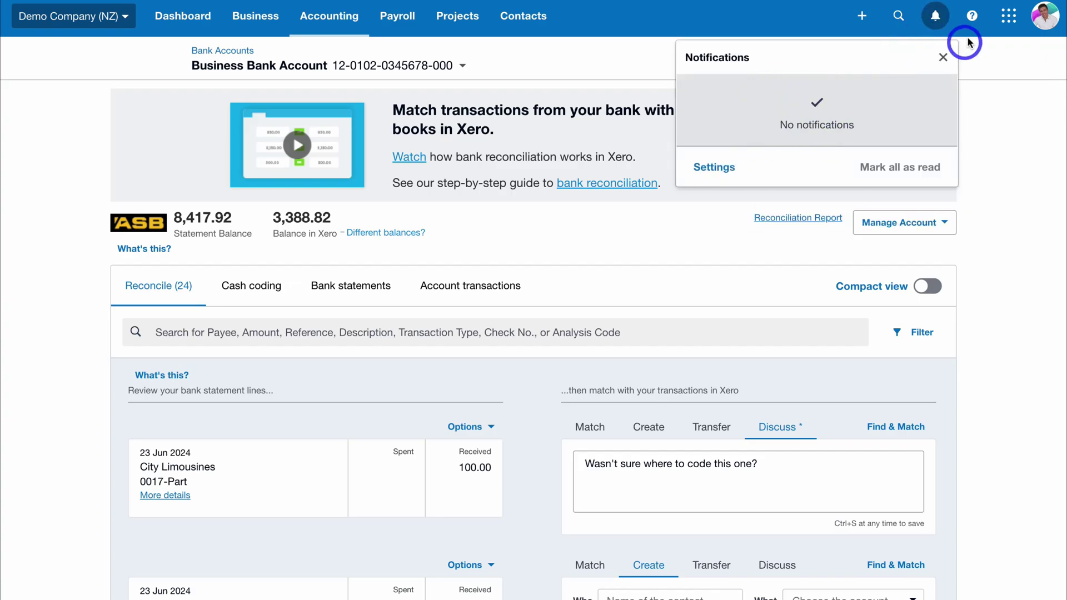
# - Look over the Help search and recommended support articles, close Help, and view the recommended apps
pyautogui.click(972, 16)
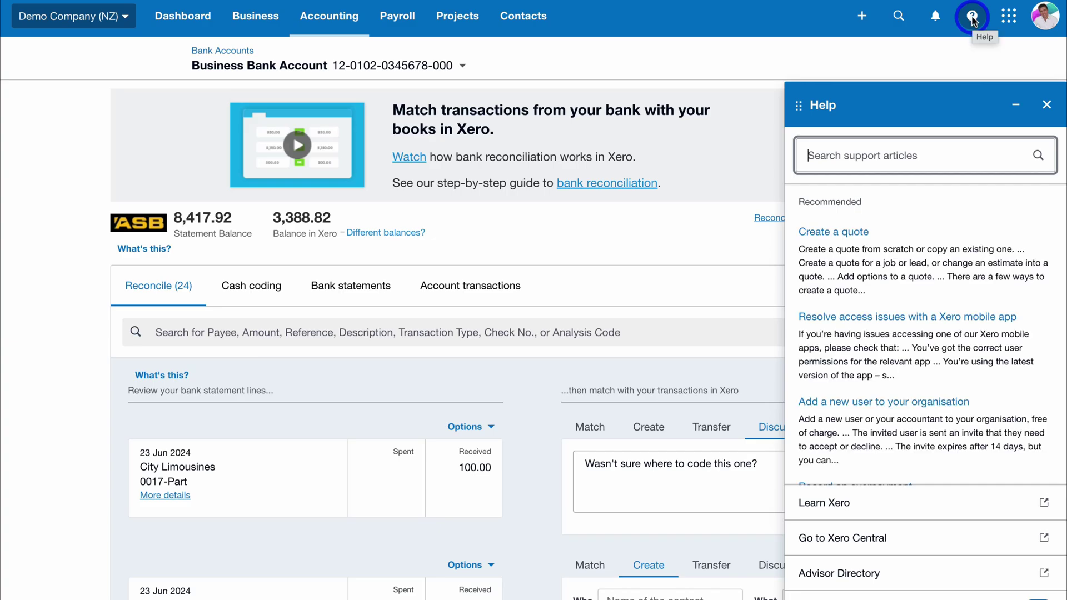
pyautogui.click(864, 160)
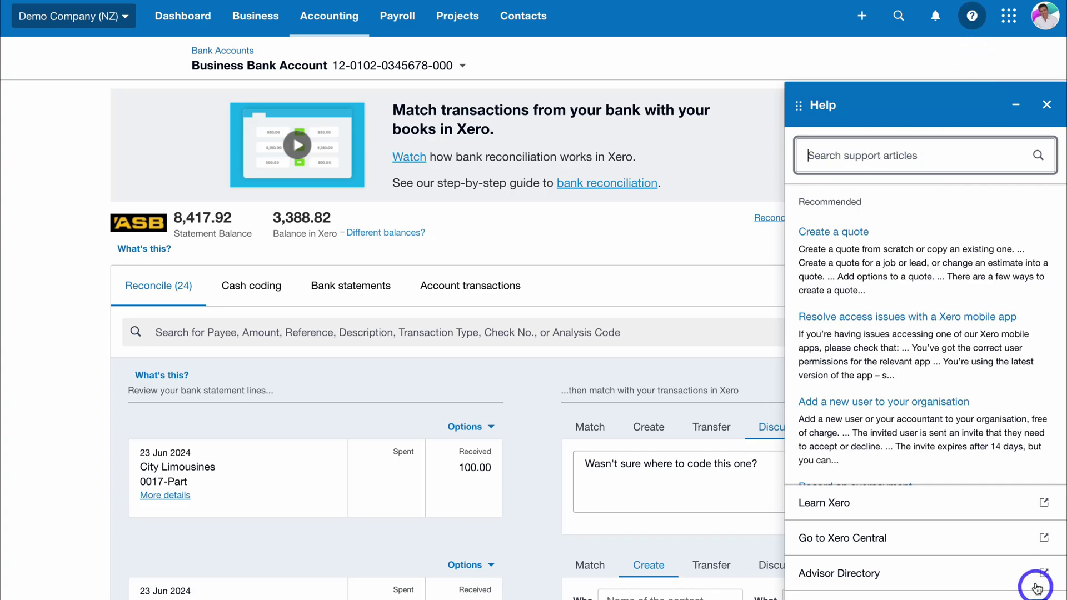
pyautogui.click(1046, 105)
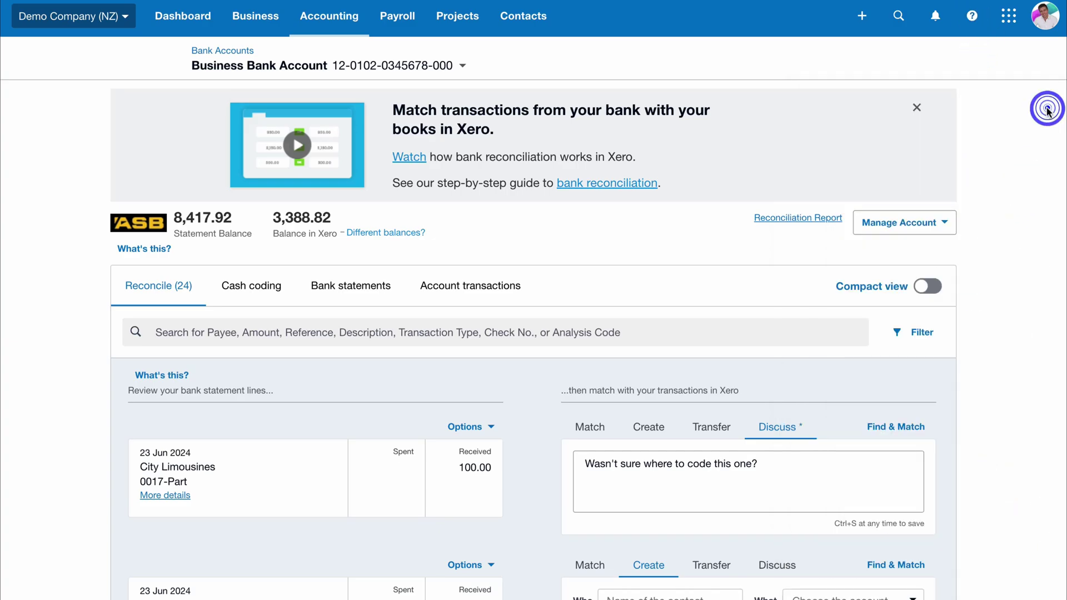
pyautogui.click(1009, 16)
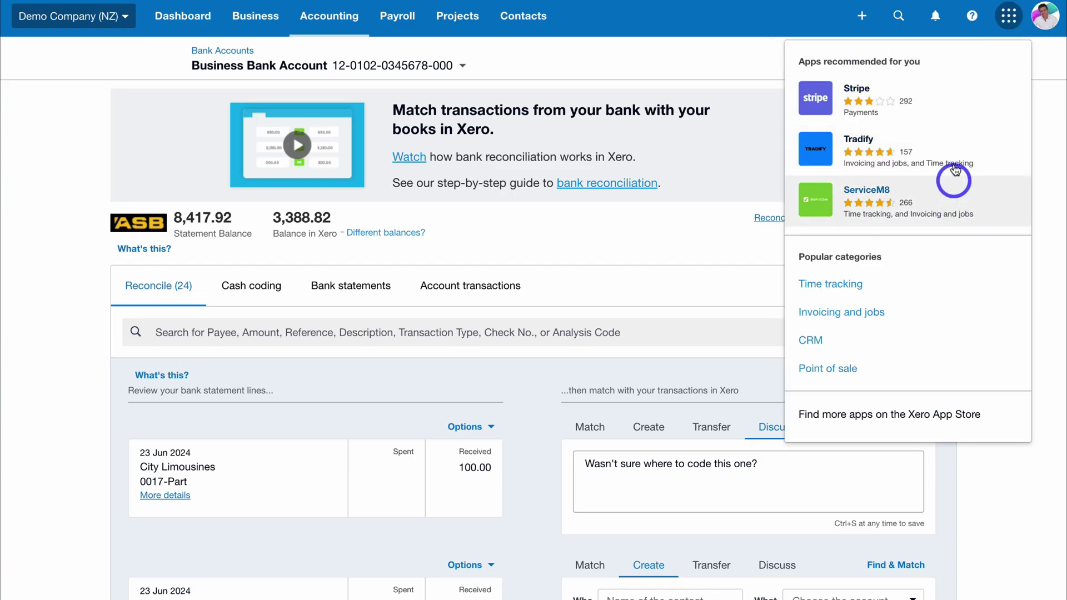